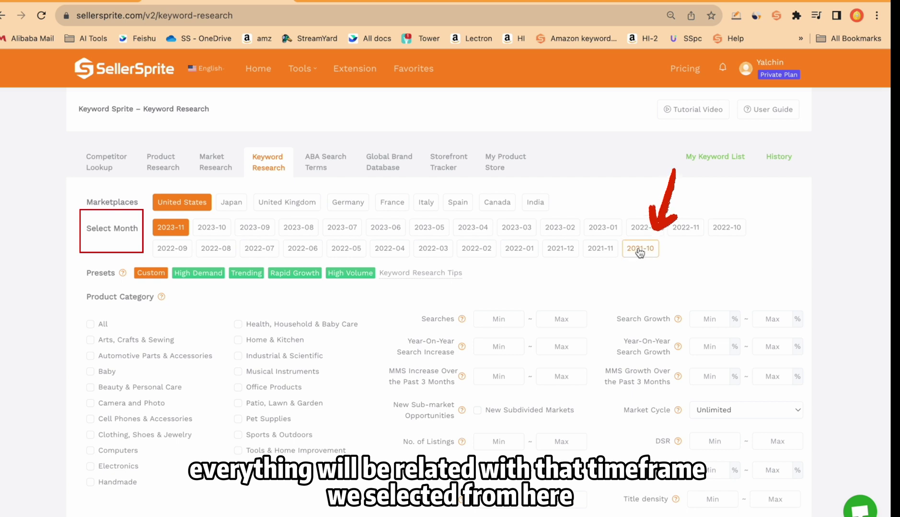
{"action": "left_click", "coordinate": [639, 250]}
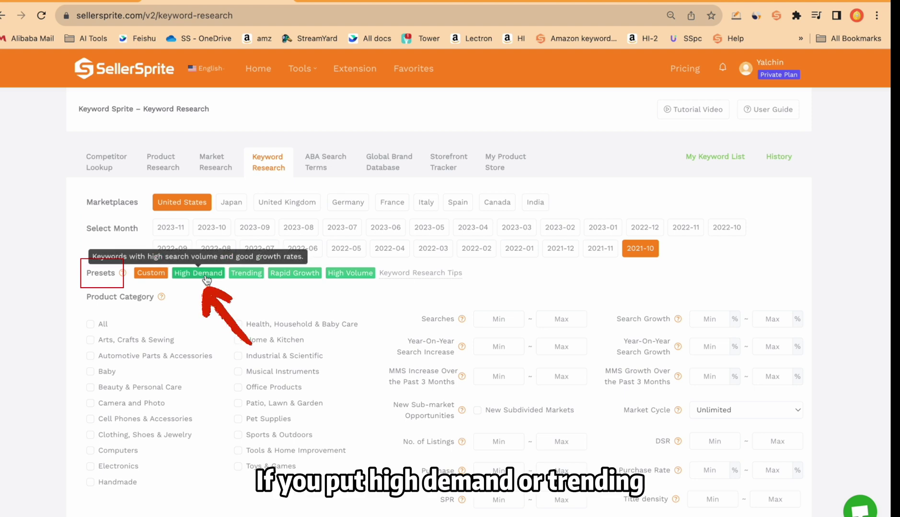
{"action": "left_click", "coordinate": [245, 274]}
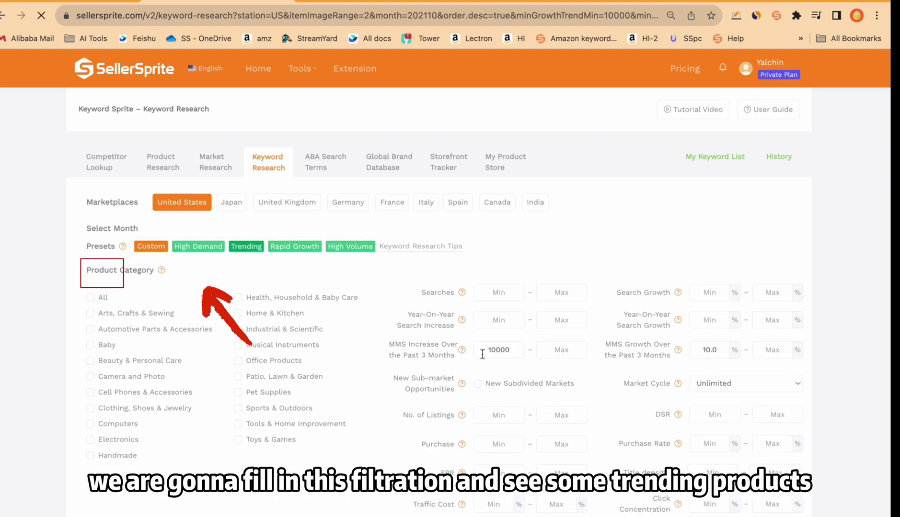
{"action": "scroll", "coordinate": [516, 360], "scroll_direction": "down", "scroll_amount": 1}
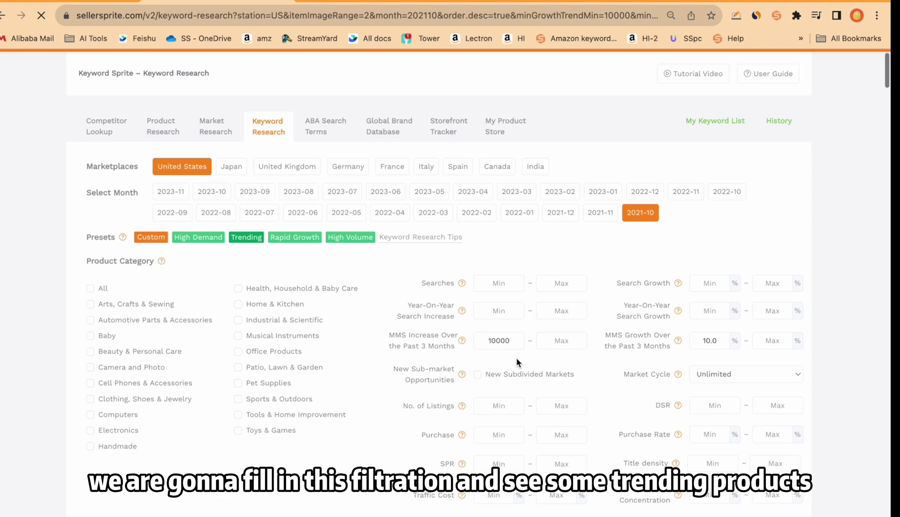
{"action": "scroll", "coordinate": [516, 358], "scroll_direction": "down", "scroll_amount": 2}
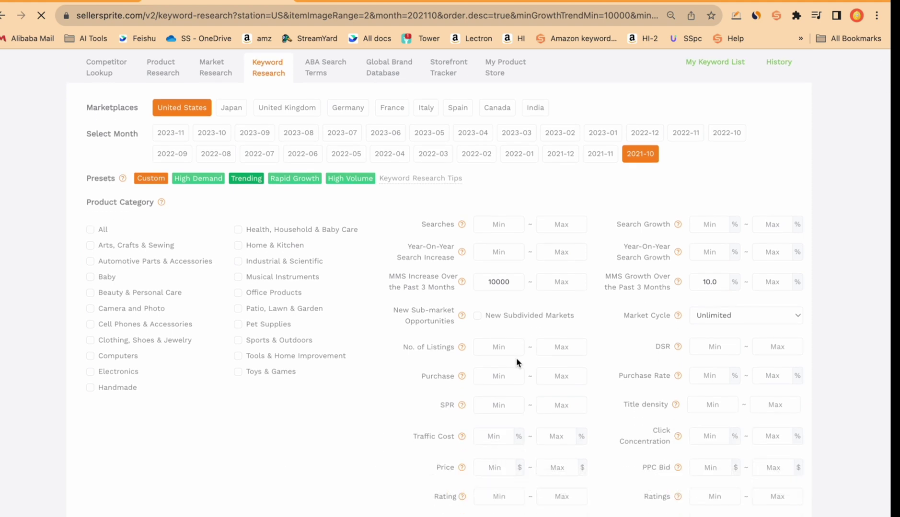
{"action": "left_click", "coordinate": [152, 179]}
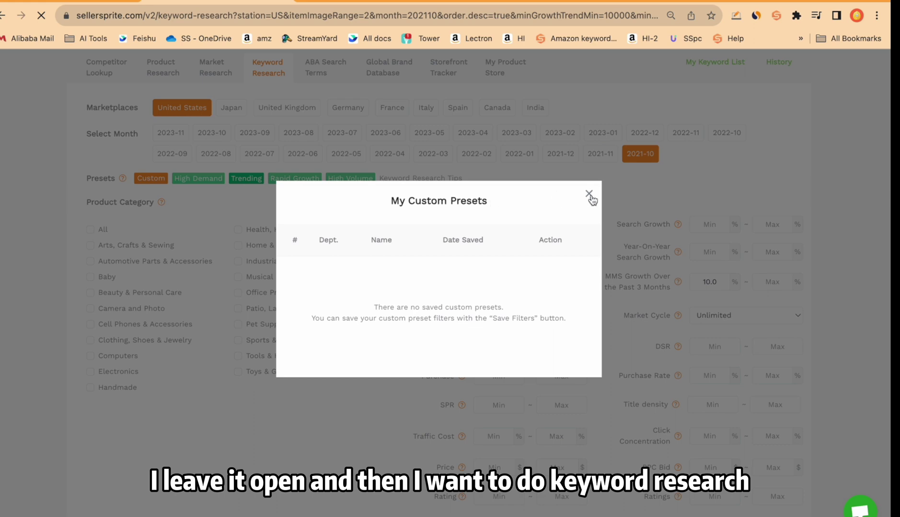
{"action": "left_click", "coordinate": [589, 194]}
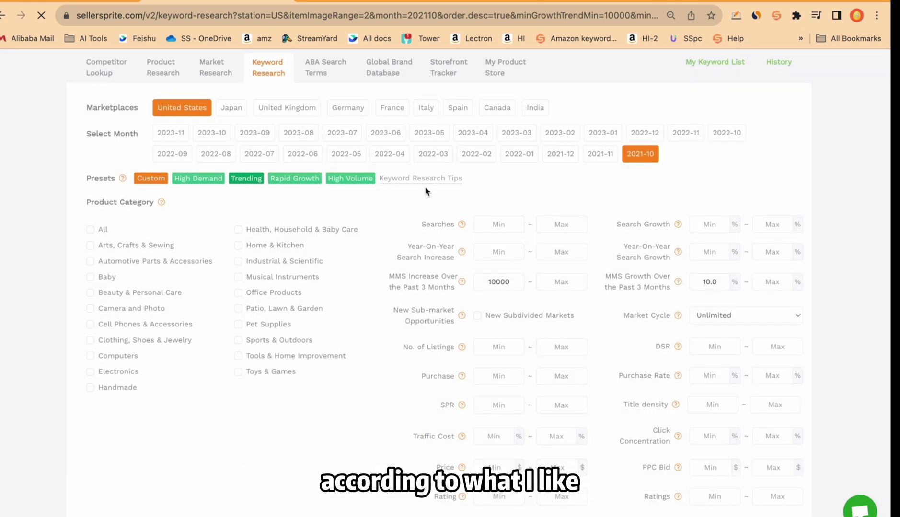
{"action": "scroll", "coordinate": [425, 187], "scroll_direction": "up", "scroll_amount": 1}
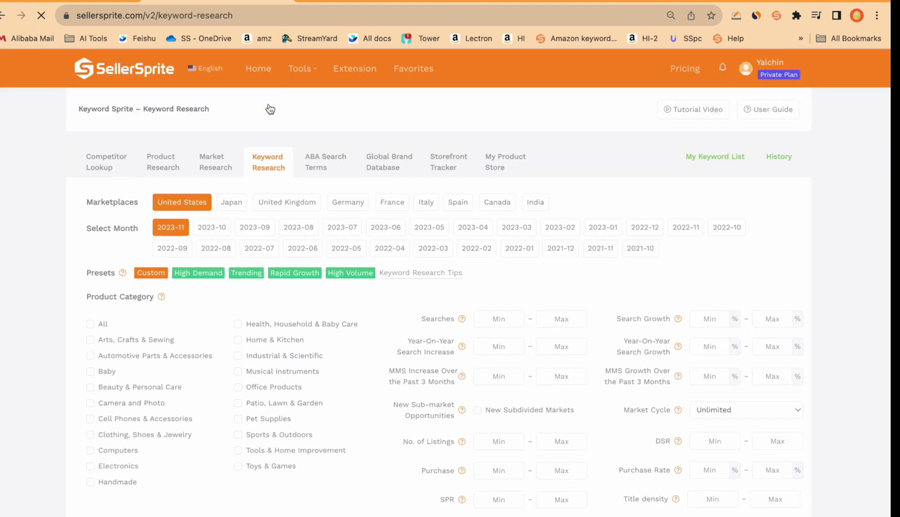
Tick Electronics under Product Category in the keyword filters
{"action": "scroll", "coordinate": [270, 109], "scroll_direction": "down", "scroll_amount": 3}
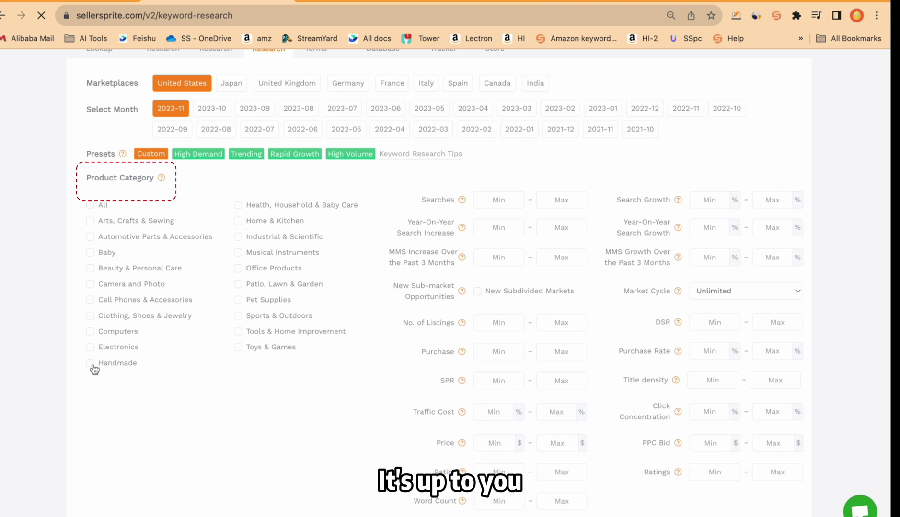
{"action": "left_click", "coordinate": [92, 348]}
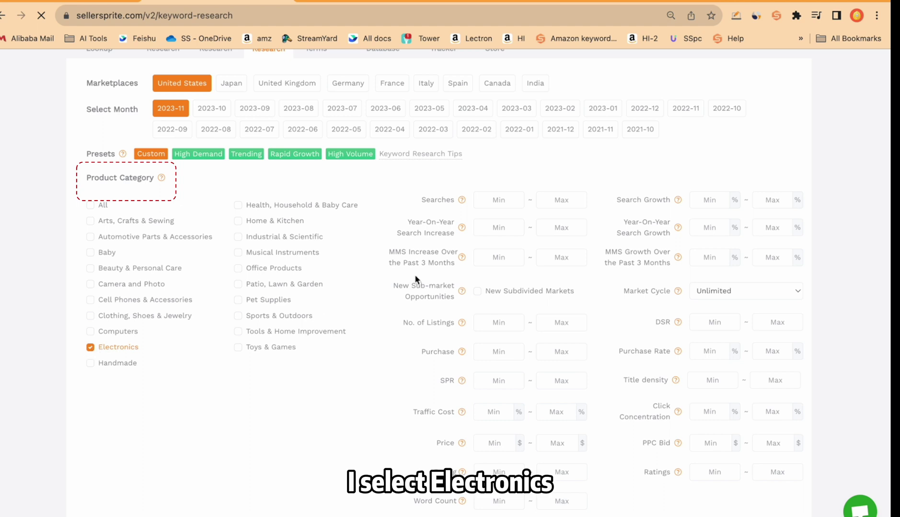
{"action": "scroll", "coordinate": [415, 277], "scroll_direction": "down", "scroll_amount": 1}
{"action": "scroll", "coordinate": [415, 277], "scroll_direction": "down", "scroll_amount": 1}
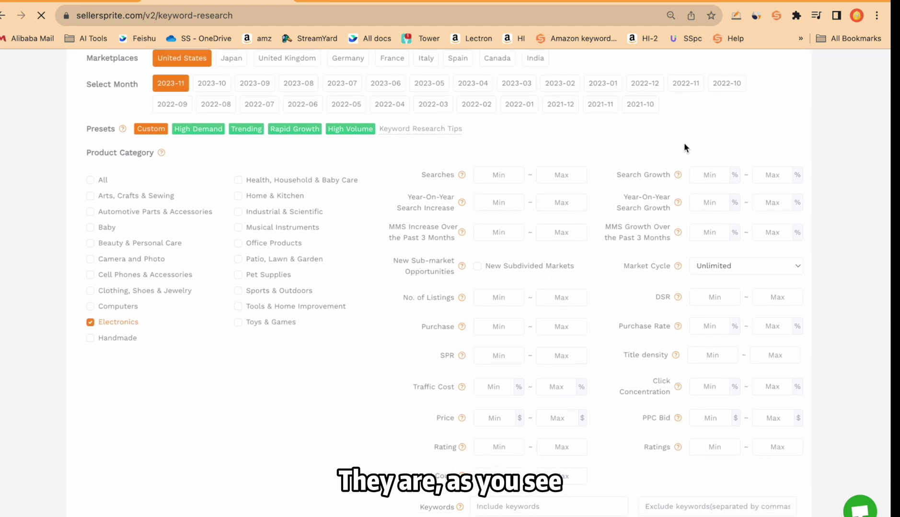
{"action": "scroll", "coordinate": [684, 143], "scroll_direction": "down", "scroll_amount": 1}
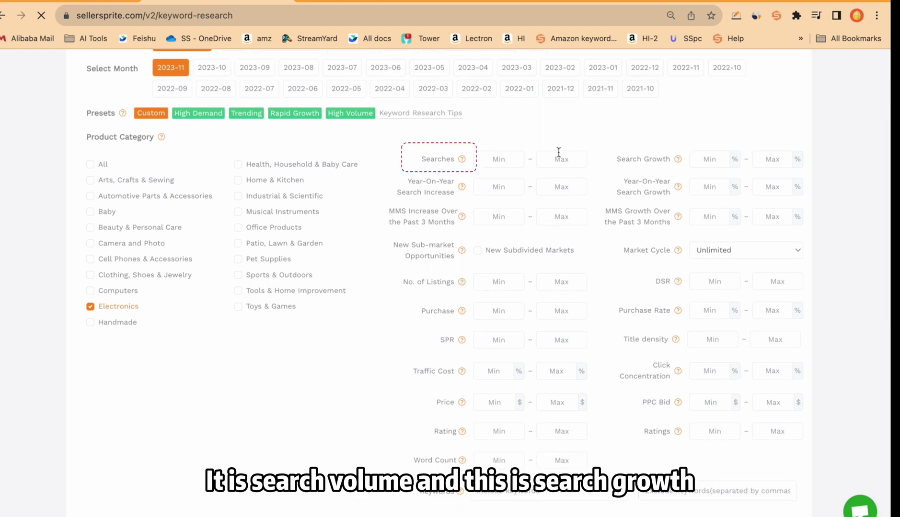
Enter minimums of 10% search growth, 100 year-on-year search increase and 20% three-month MMS growth
{"action": "left_click", "coordinate": [708, 164]}
{"action": "type", "text": "10"}
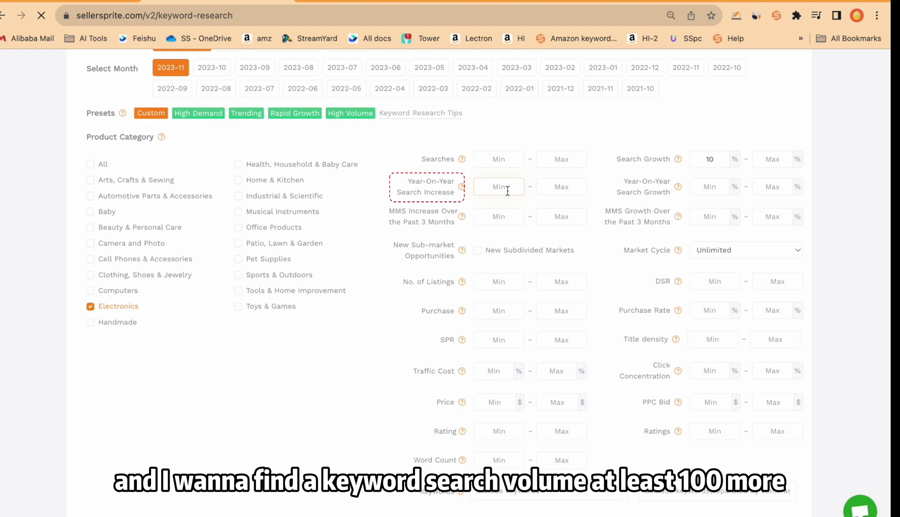
{"action": "type", "text": "100"}
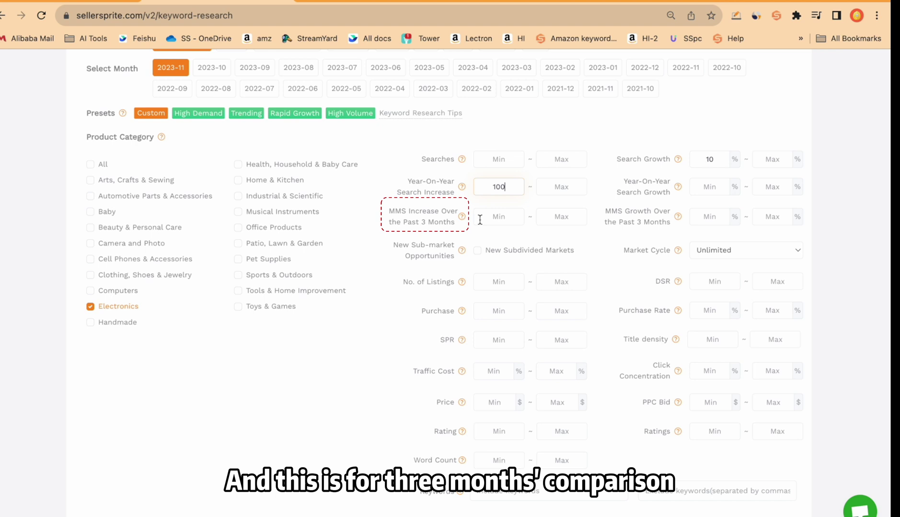
{"action": "left_click", "coordinate": [700, 218]}
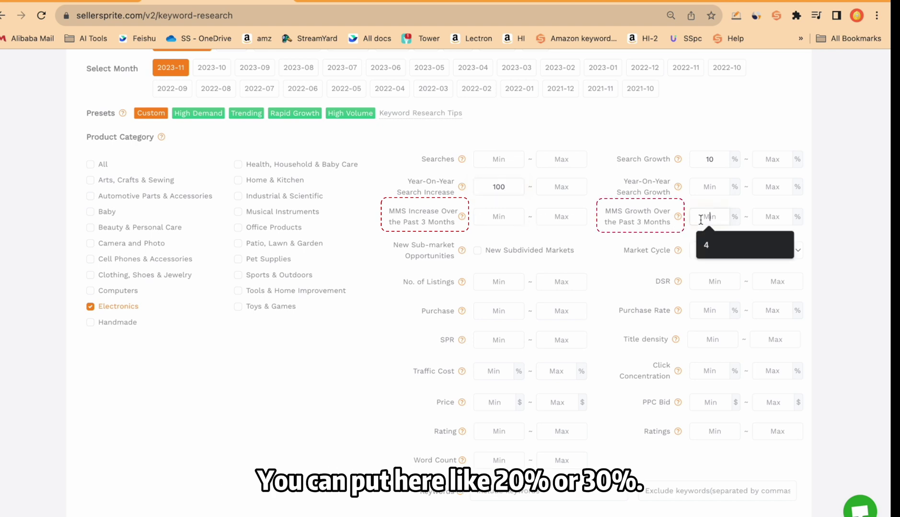
{"action": "type", "text": "20"}
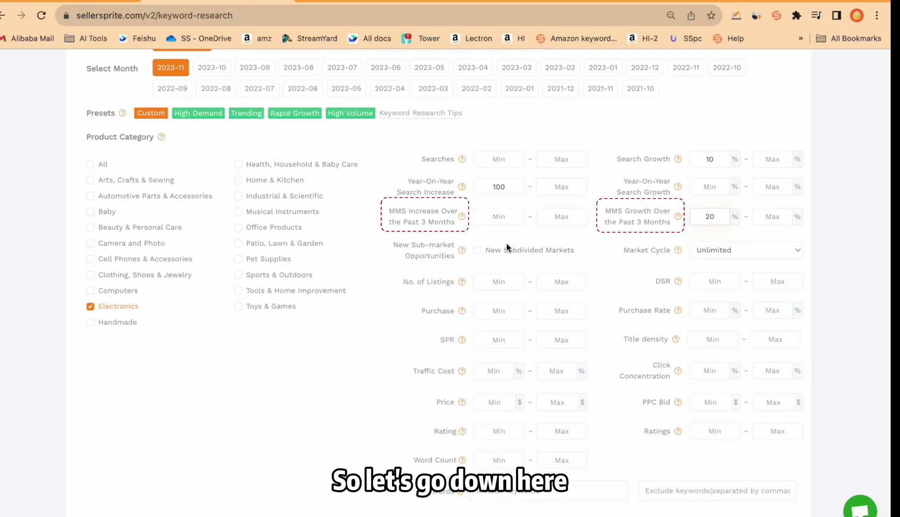
{"action": "left_click", "coordinate": [731, 253]}
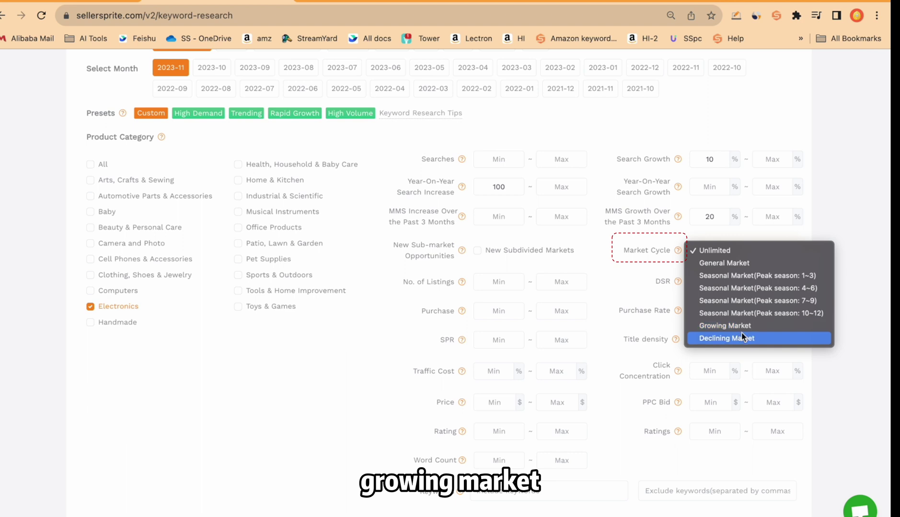
{"action": "left_click", "coordinate": [617, 259]}
{"action": "left_click", "coordinate": [504, 253]}
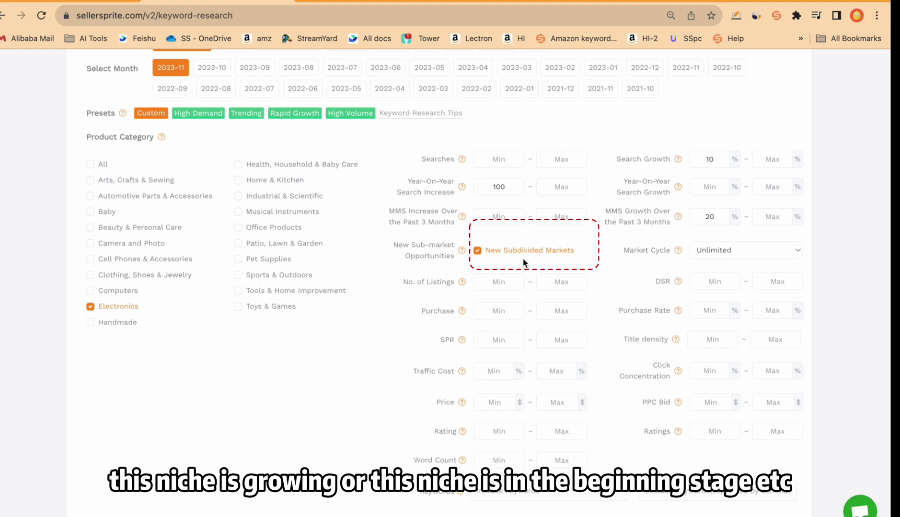
{"action": "left_click", "coordinate": [479, 253]}
{"action": "scroll", "coordinate": [510, 262], "scroll_direction": "down", "scroll_amount": 3}
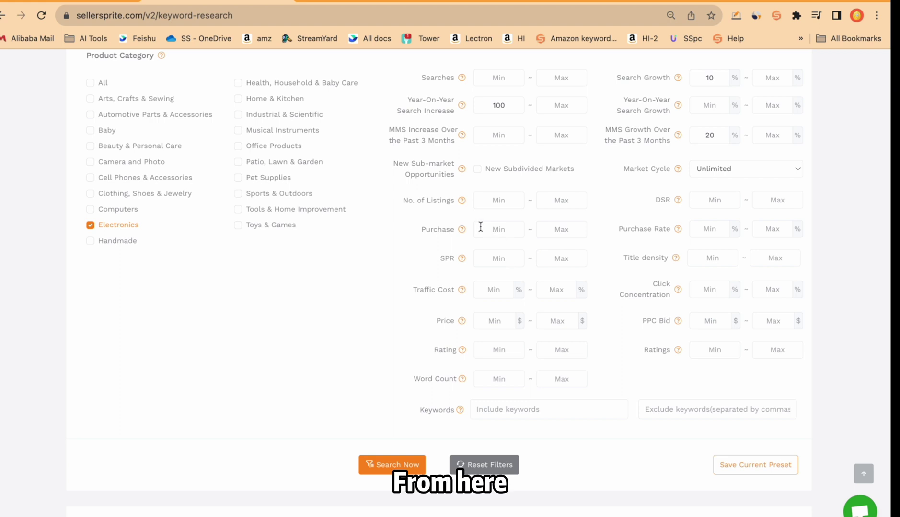
Set Purchase Min to 1000 and Purchase Rate Min to 5%
{"action": "left_click", "coordinate": [511, 232]}
{"action": "type", "text": "1000"}
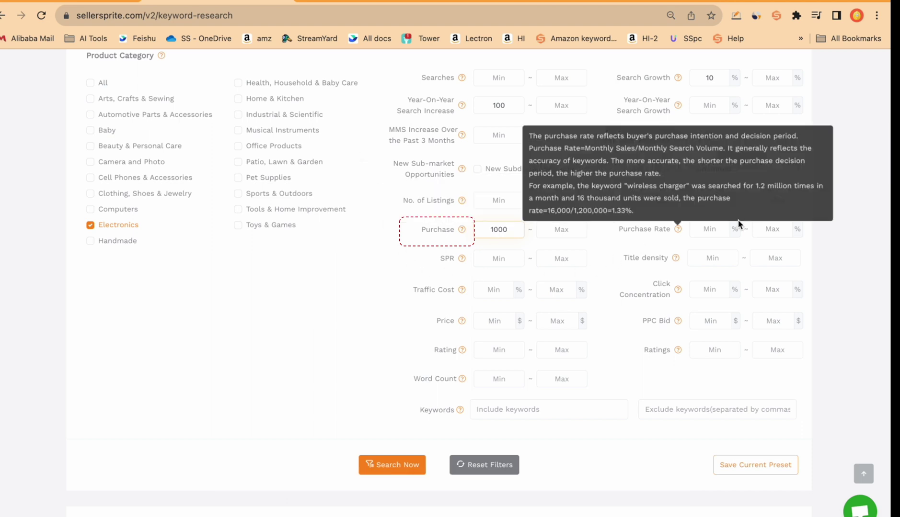
{"action": "left_click", "coordinate": [721, 228]}
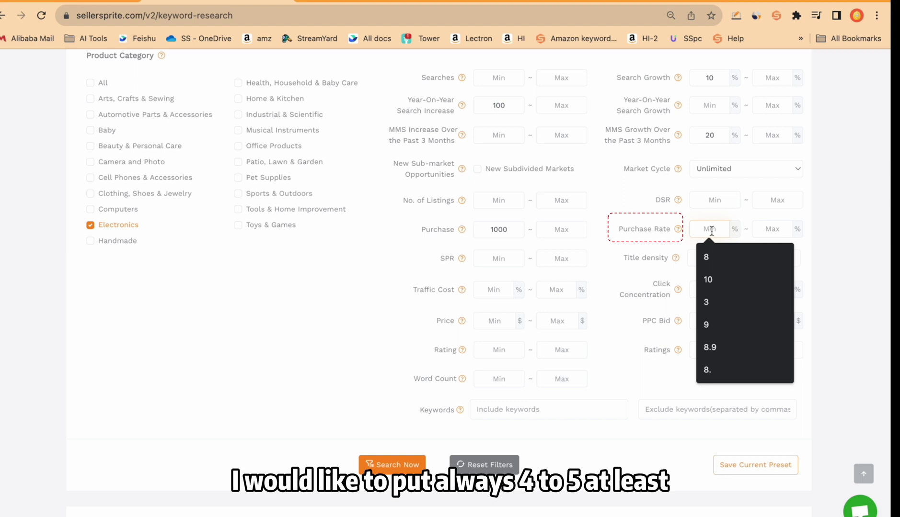
{"action": "type", "text": "5"}
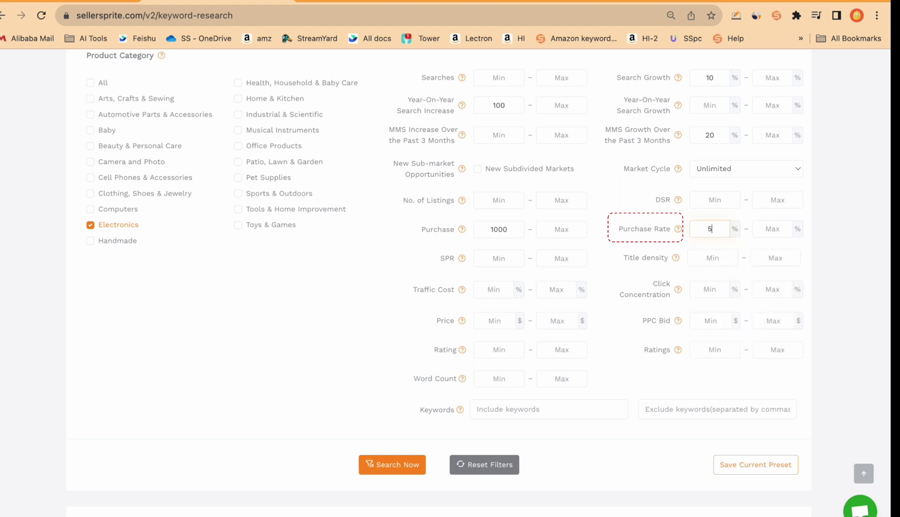
Set a 4% minimum traffic cost and a 20% maximum click concentration
{"action": "left_click", "coordinate": [498, 290]}
{"action": "type", "text": "4"}
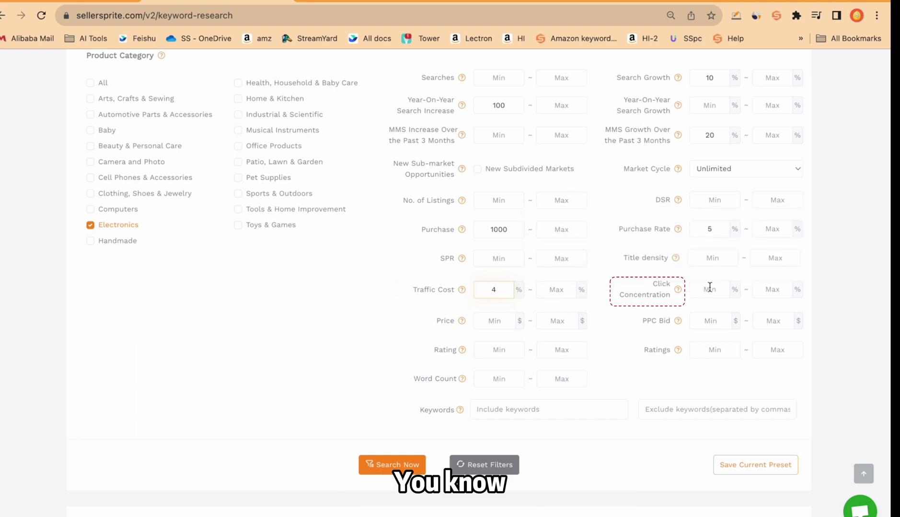
{"action": "left_click", "coordinate": [768, 292]}
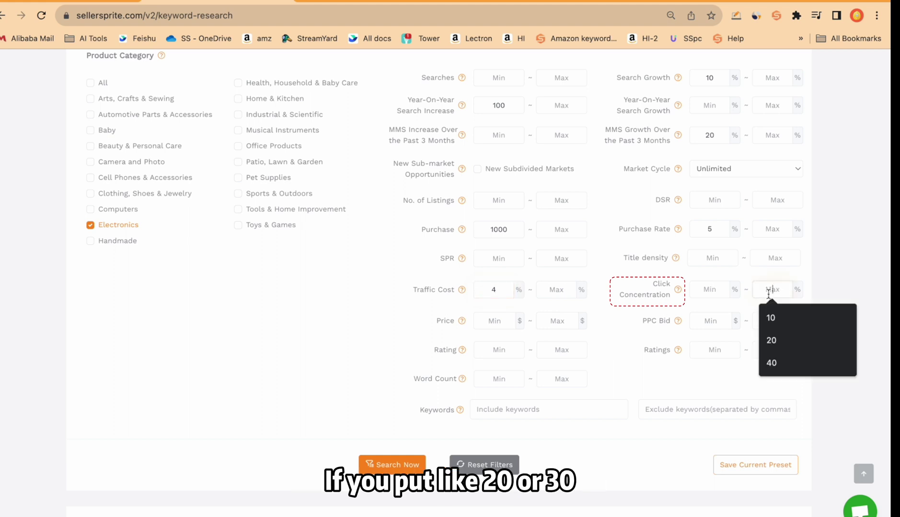
{"action": "type", "text": "20"}
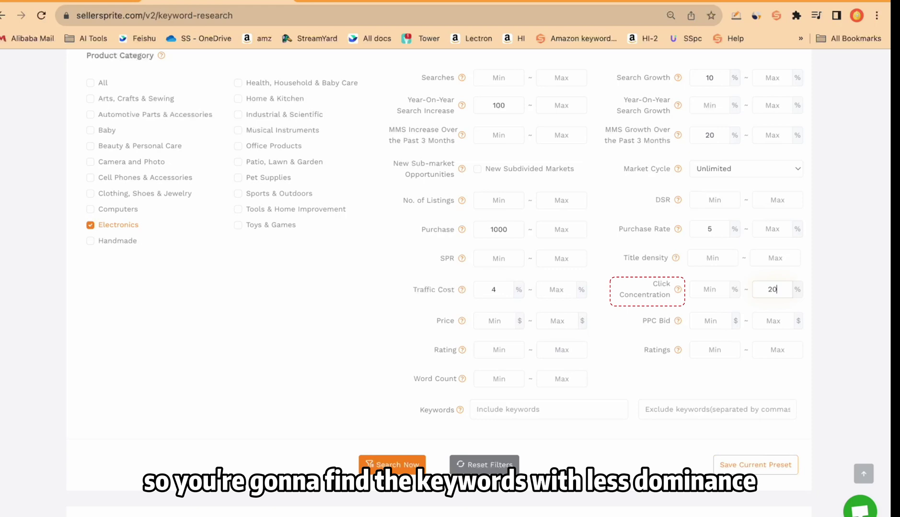
{"action": "key", "text": "BackSpace"}
{"action": "key", "text": "BackSpace"}
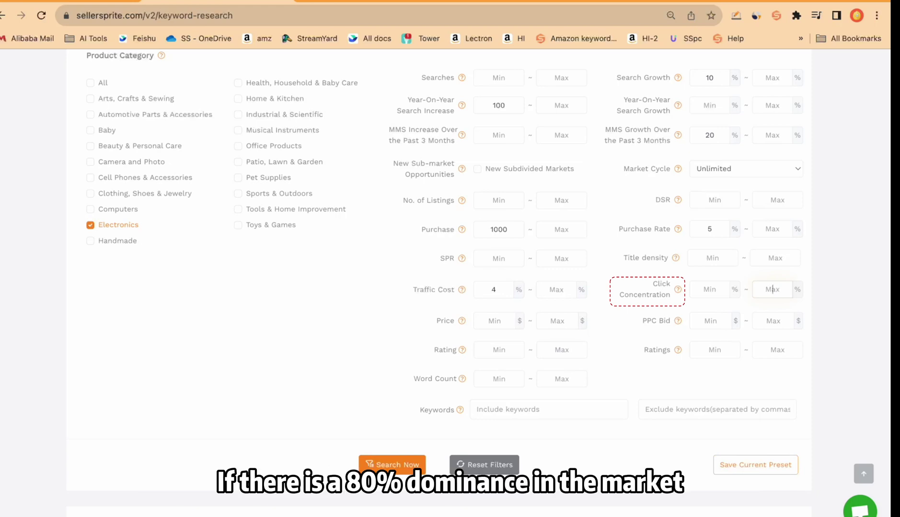
{"action": "type", "text": "80"}
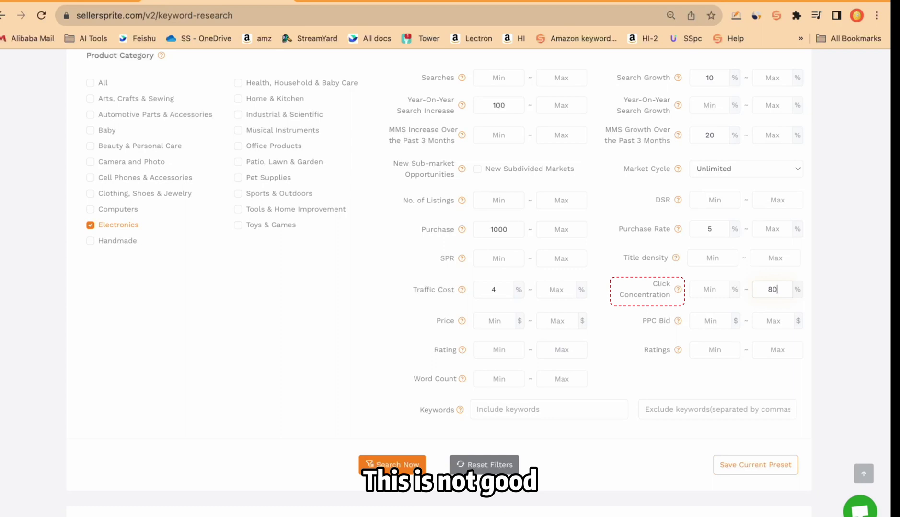
{"action": "key", "text": "BackSpace"}
{"action": "key", "text": "BackSpace"}
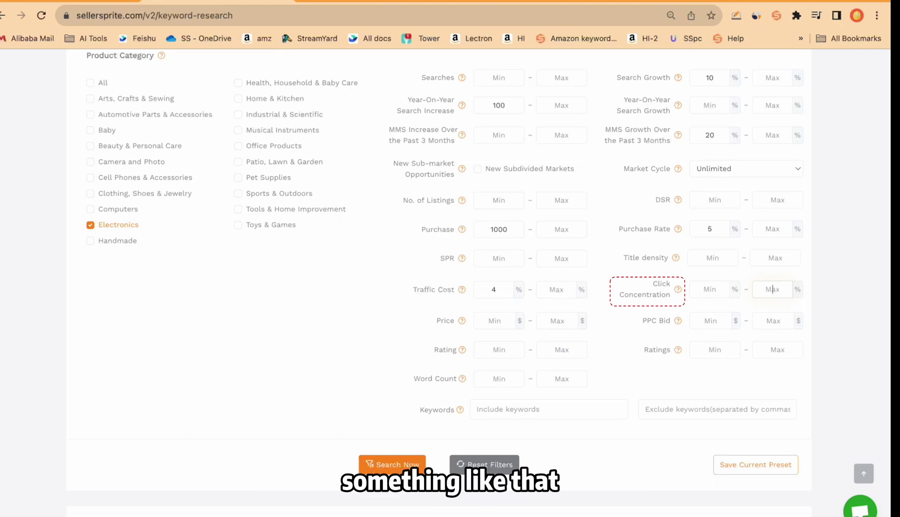
{"action": "type", "text": "20"}
Enter a $60 minimum price
{"action": "key", "text": "Tab"}
{"action": "type", "text": "60"}
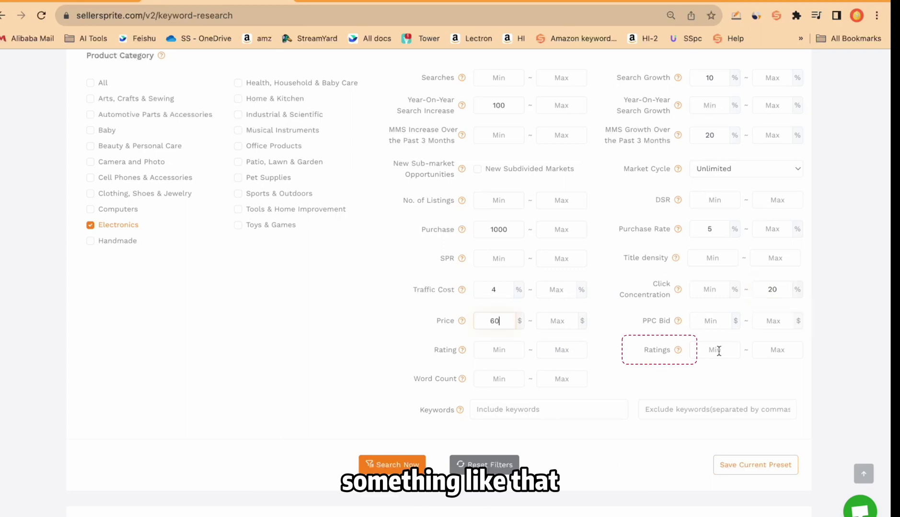
{"action": "left_click", "coordinate": [759, 352]}
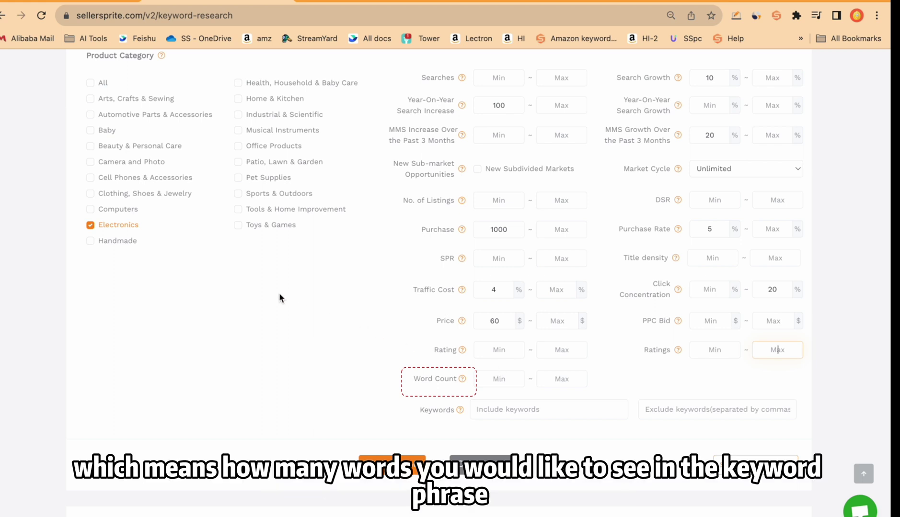
Try 'yoga' as an include and 'battery' as an exclude keyword, clear both, and run the search
{"action": "left_click", "coordinate": [498, 411]}
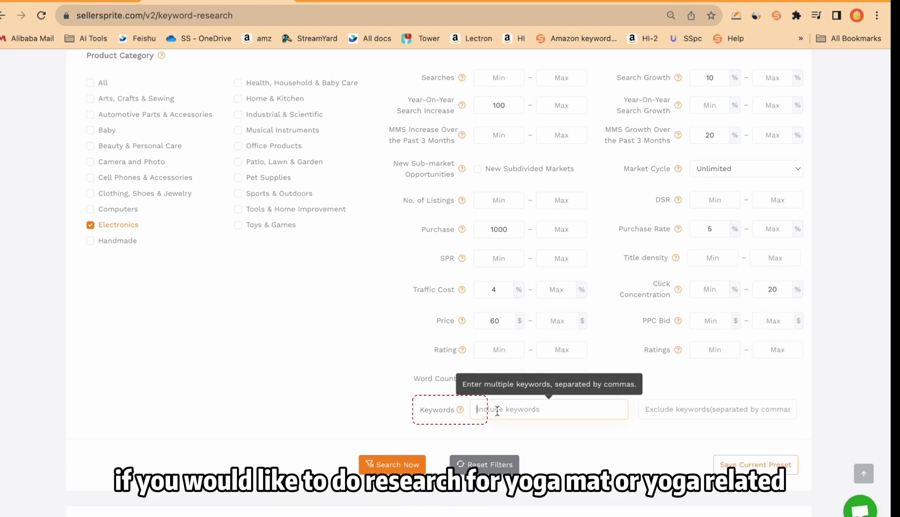
{"action": "type", "text": "yoga"}
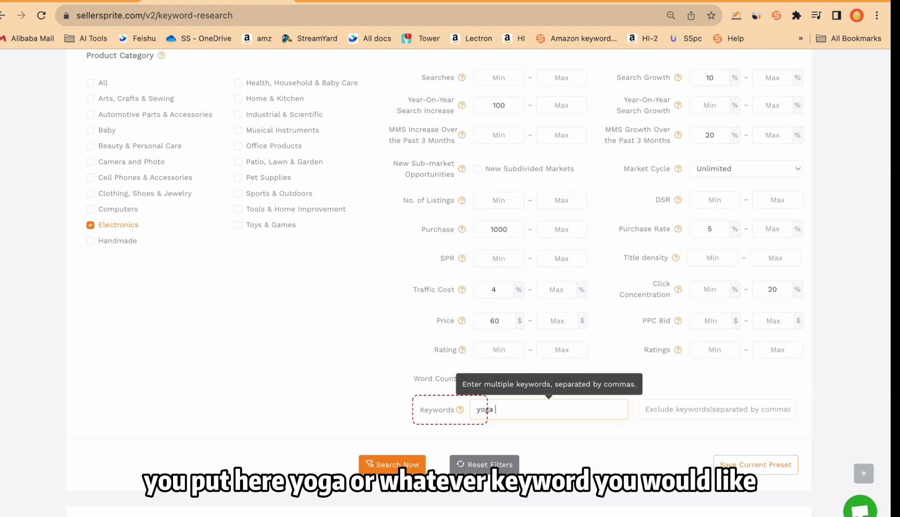
{"action": "key", "text": "BackSpace"}
{"action": "key", "text": "BackSpace"}
{"action": "key", "text": "BackSpace"}
{"action": "key", "text": "BackSpace"}
{"action": "key", "text": "BackSpace"}
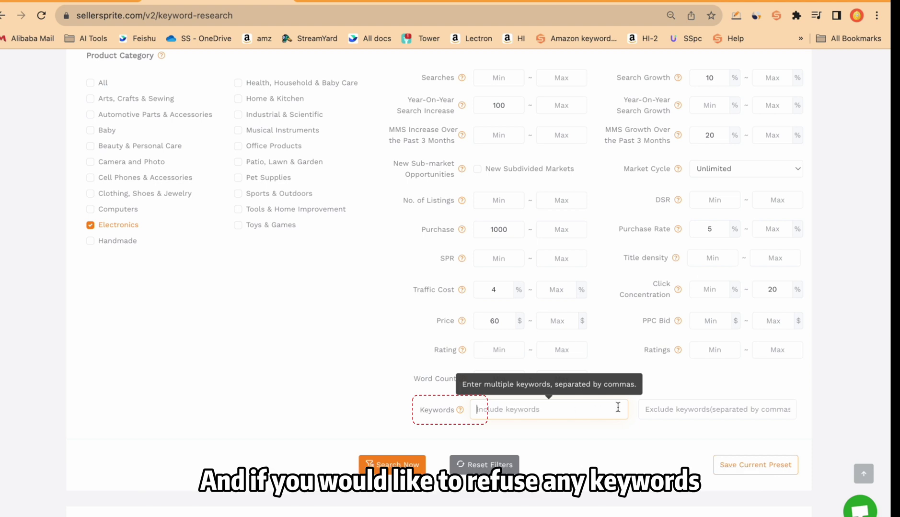
{"action": "left_click", "coordinate": [665, 413]}
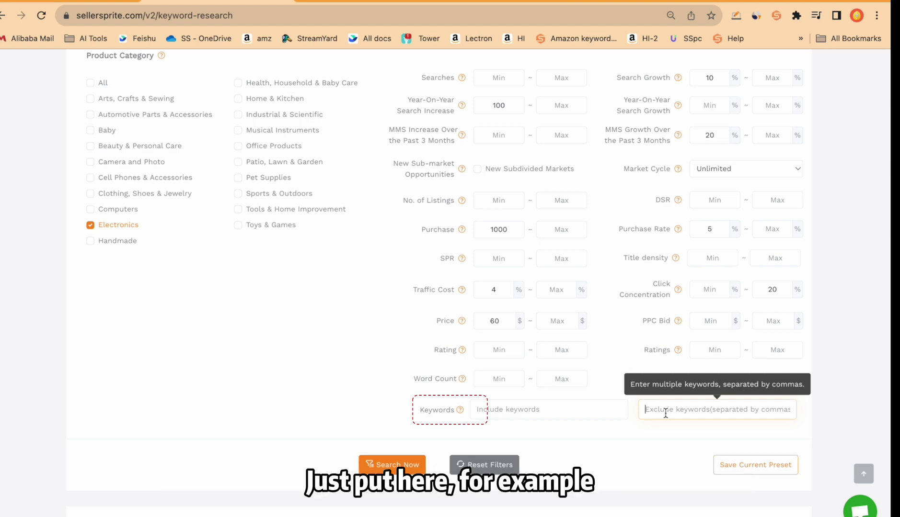
{"action": "type", "text": "battery"}
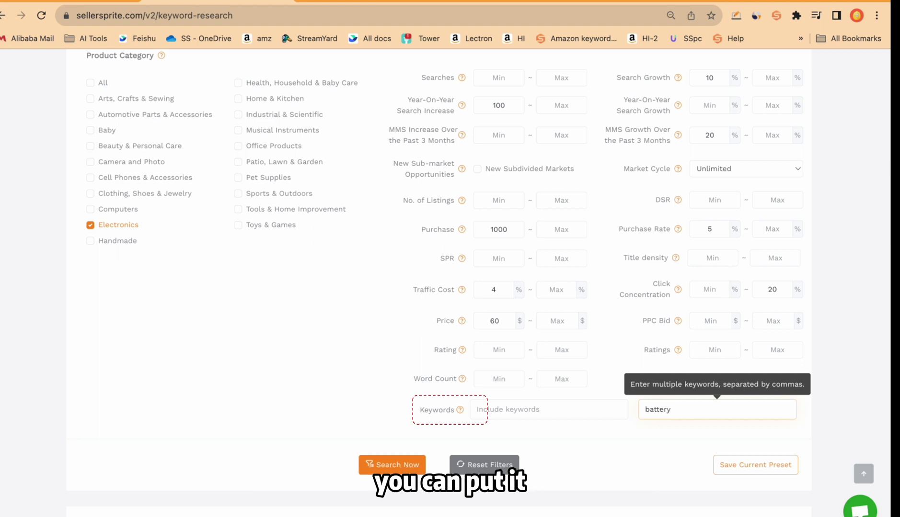
{"action": "key", "text": "ctrl+a"}
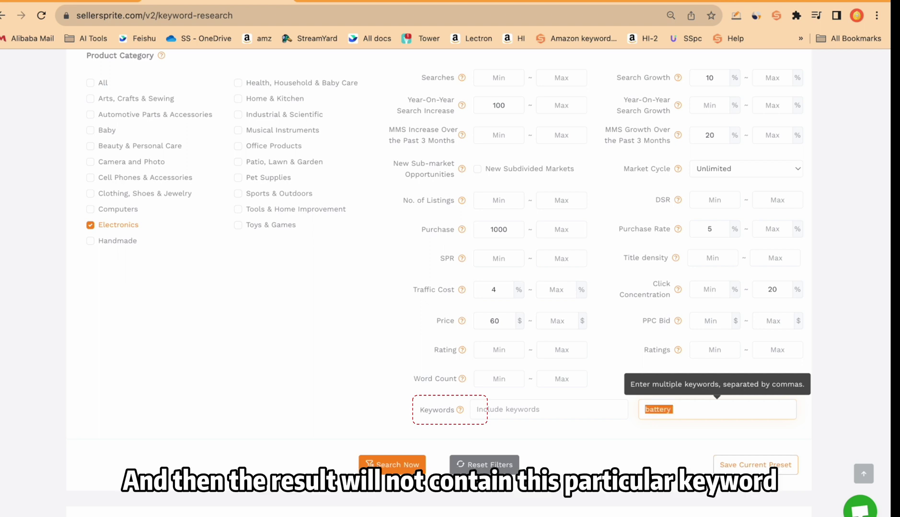
{"action": "key", "text": "BackSpace"}
{"action": "left_click", "coordinate": [392, 465]}
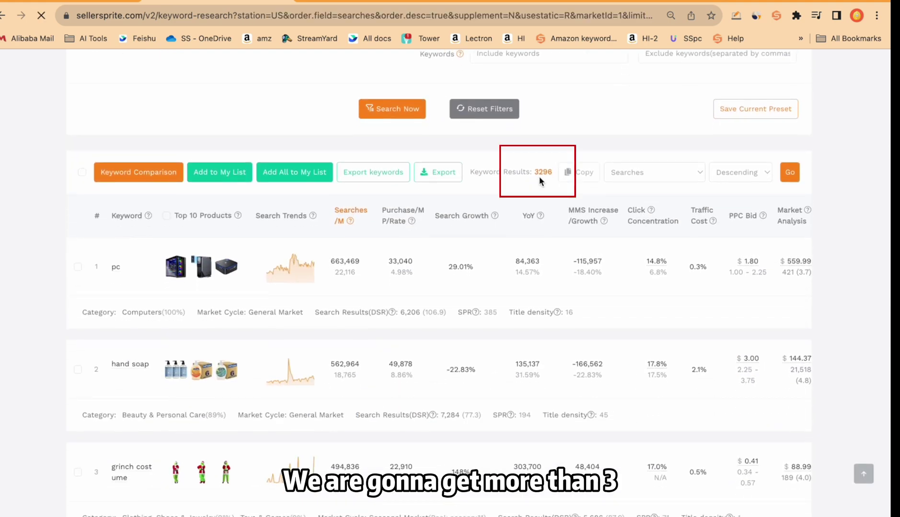
Set the minimum word count to 3 and rerun the search, leaving 2320 keywords
{"action": "scroll", "coordinate": [539, 176], "scroll_direction": "down", "scroll_amount": 2}
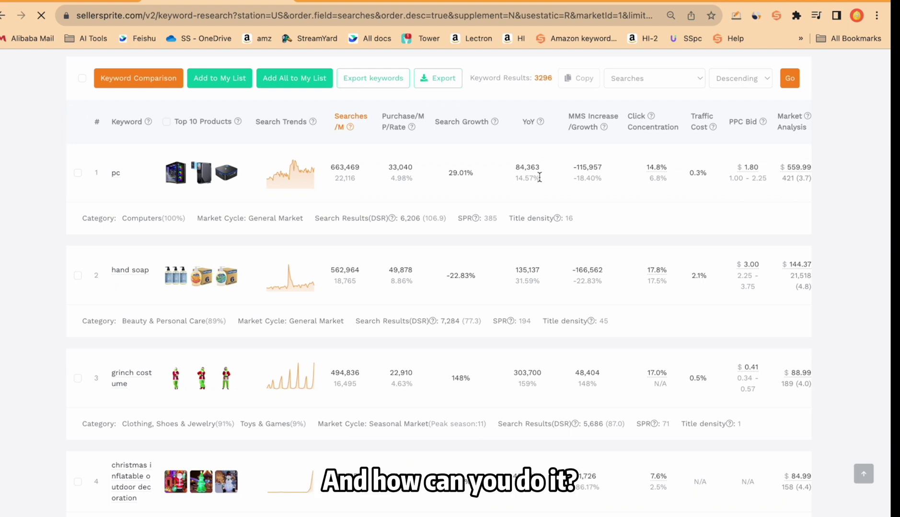
{"action": "scroll", "coordinate": [539, 177], "scroll_direction": "up", "scroll_amount": 3}
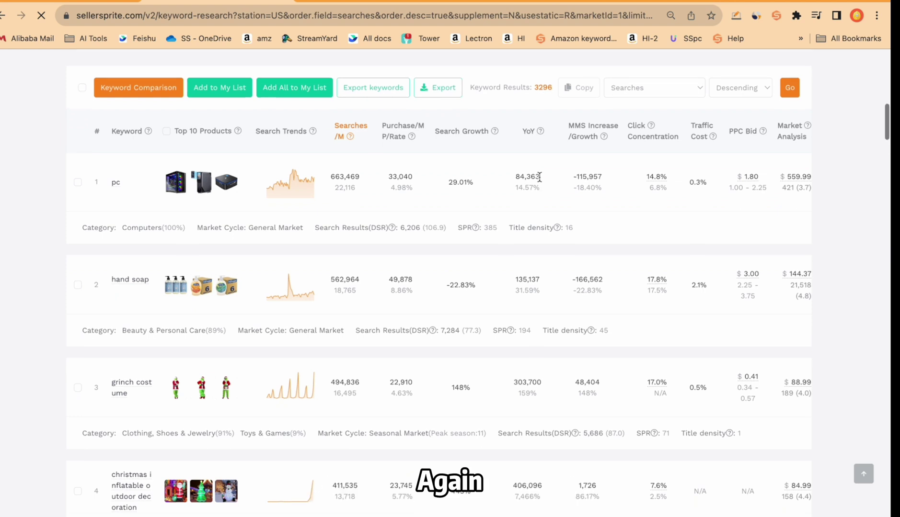
{"action": "scroll", "coordinate": [539, 180], "scroll_direction": "up", "scroll_amount": 2}
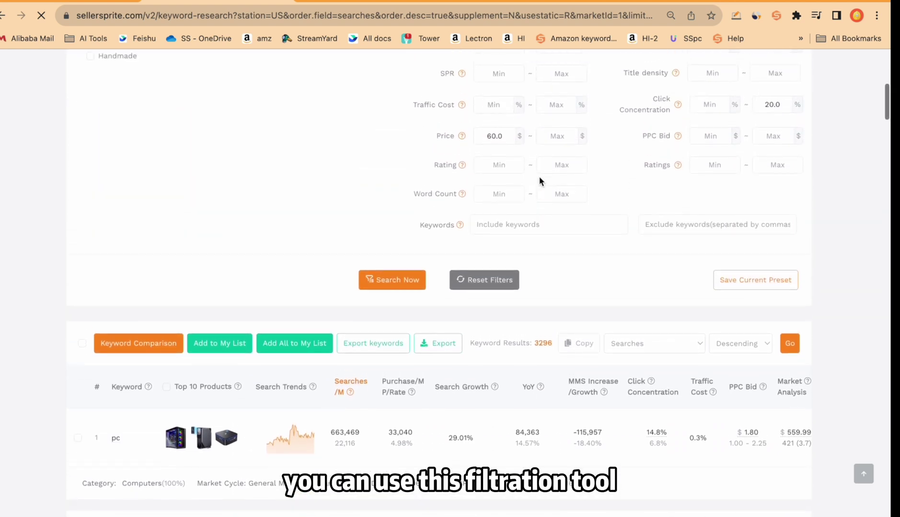
{"action": "left_click", "coordinate": [502, 197]}
{"action": "type", "text": "3"}
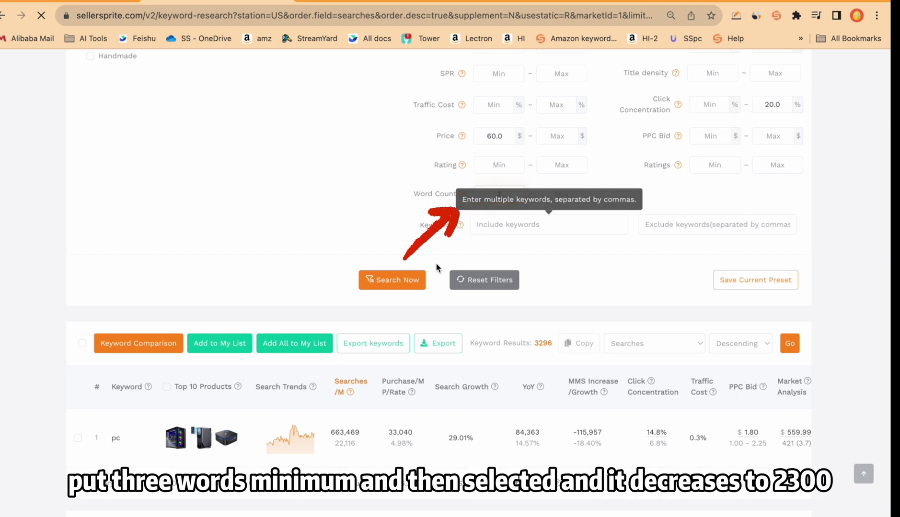
{"action": "left_click", "coordinate": [414, 282]}
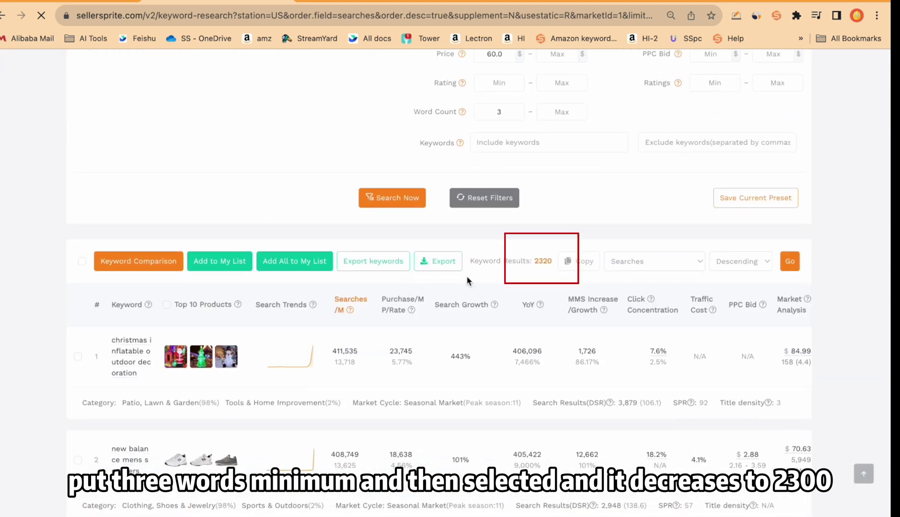
Tick Home & Kitchen and rerun the search, narrowing to 642 keywords led by uggs boots for women
{"action": "scroll", "coordinate": [359, 237], "scroll_direction": "up", "scroll_amount": 5}
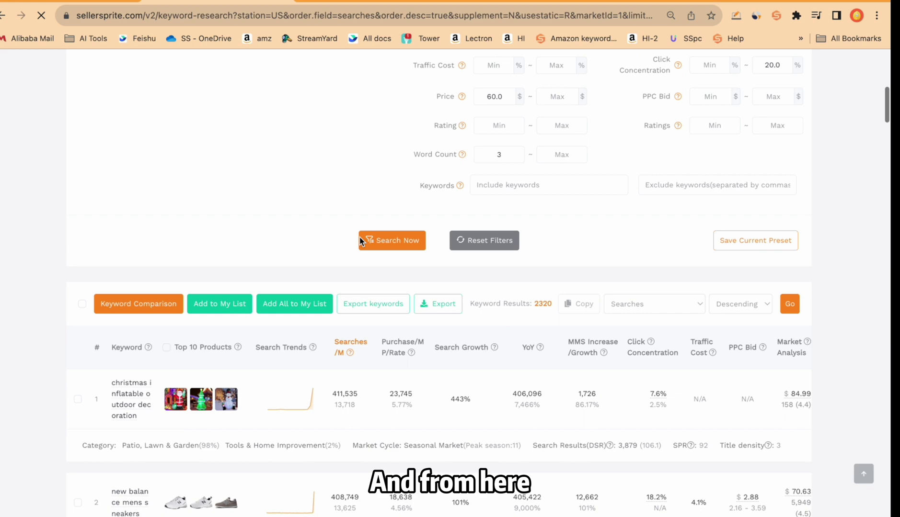
{"action": "scroll", "coordinate": [360, 241], "scroll_direction": "up", "scroll_amount": 1}
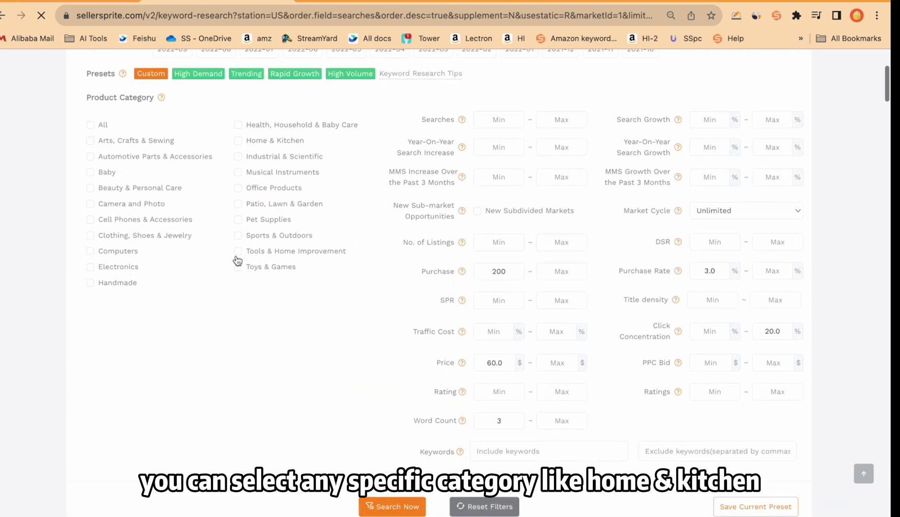
{"action": "left_click", "coordinate": [238, 141]}
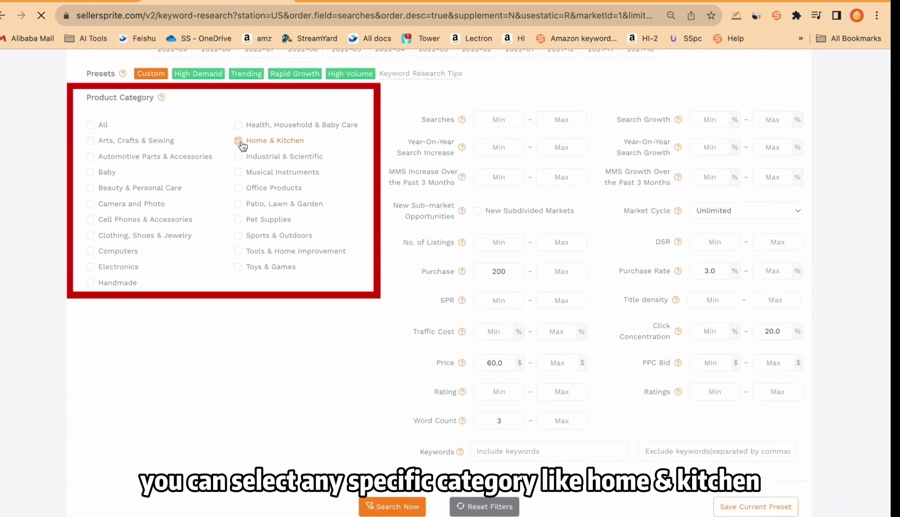
{"action": "scroll", "coordinate": [328, 274], "scroll_direction": "down", "scroll_amount": 3}
{"action": "scroll", "coordinate": [336, 287], "scroll_direction": "down", "scroll_amount": 1}
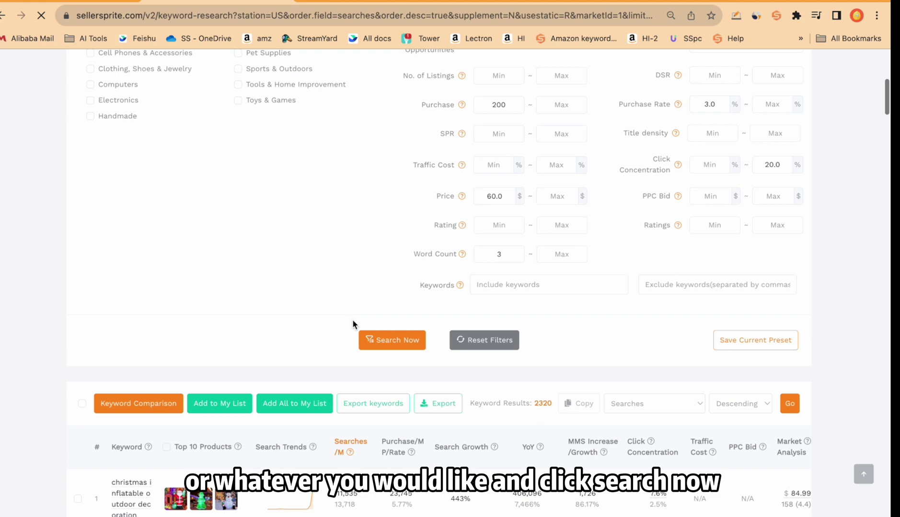
{"action": "left_click", "coordinate": [391, 339]}
{"action": "scroll", "coordinate": [392, 339], "scroll_direction": "down", "scroll_amount": 10}
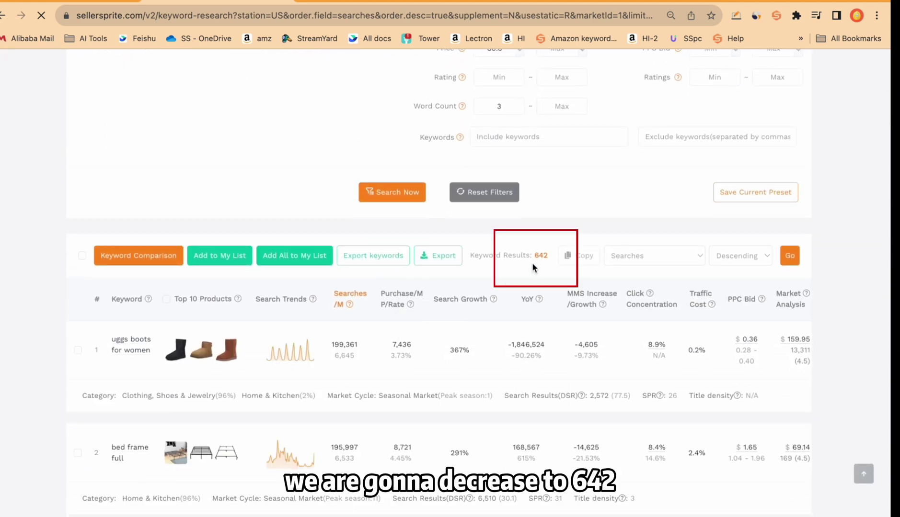
{"action": "scroll", "coordinate": [535, 266], "scroll_direction": "down", "scroll_amount": 3}
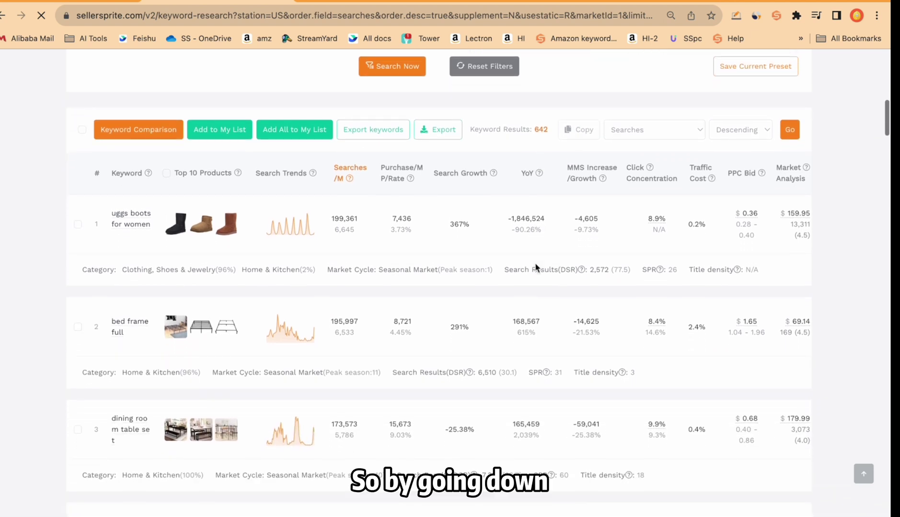
{"action": "scroll", "coordinate": [535, 264], "scroll_direction": "up", "scroll_amount": 1}
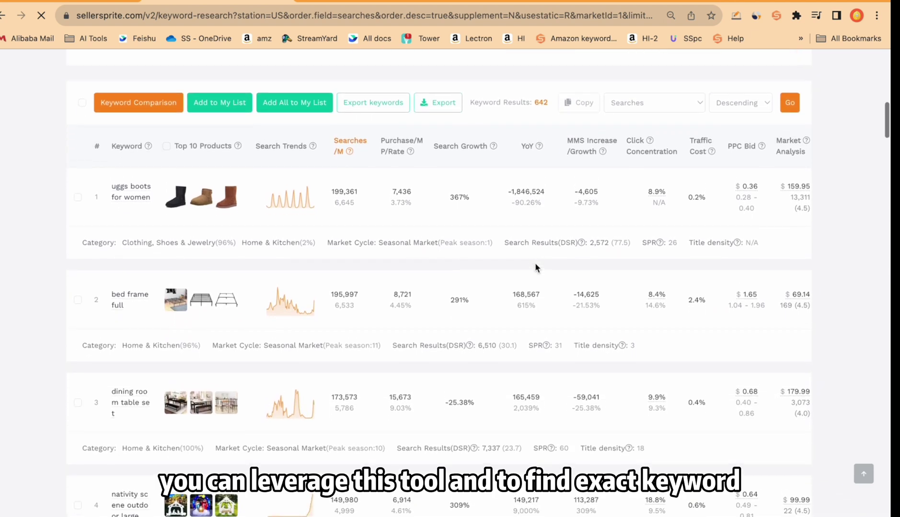
{"action": "scroll", "coordinate": [535, 265], "scroll_direction": "up", "scroll_amount": 1}
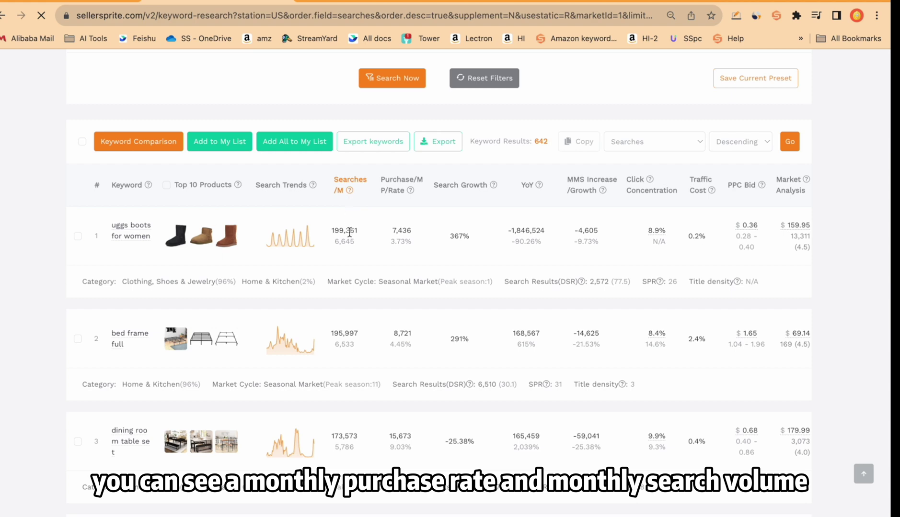
{"action": "scroll", "coordinate": [339, 259], "scroll_direction": "down", "scroll_amount": 6}
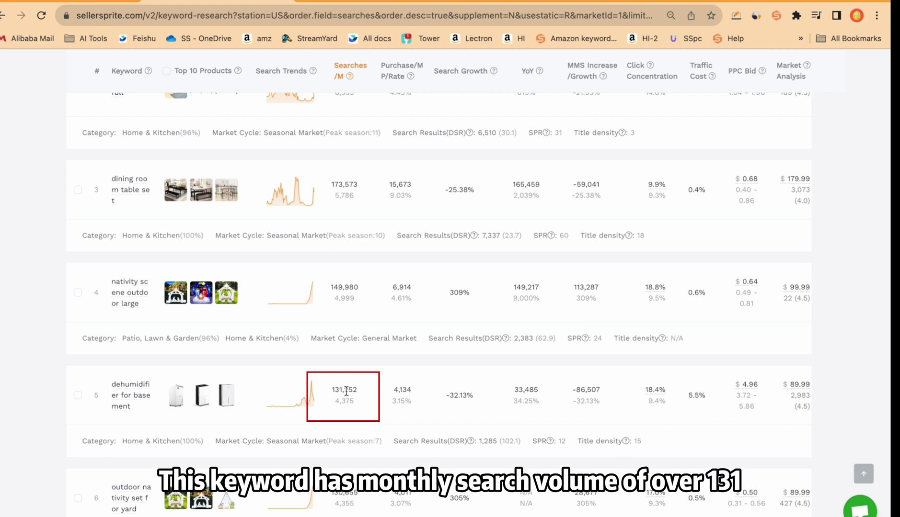
{"action": "mouse_move", "coordinate": [337, 405]}
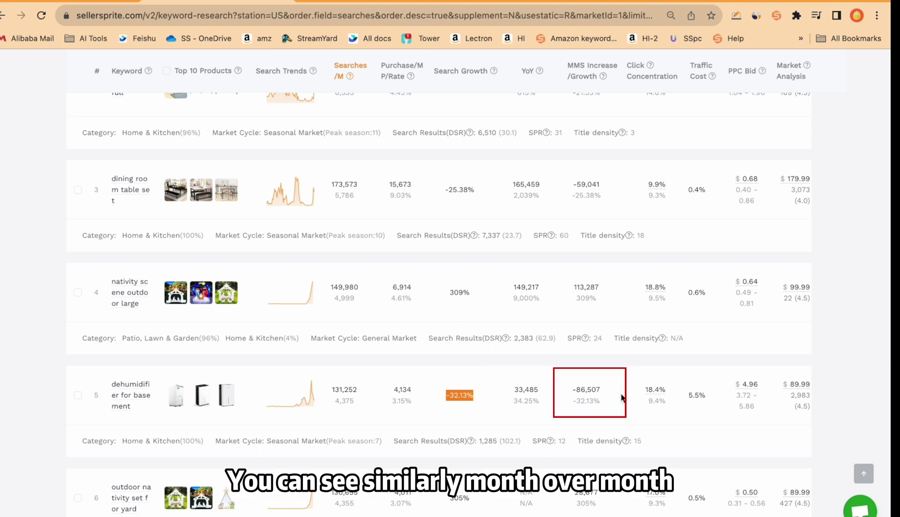
{"action": "mouse_move", "coordinate": [630, 394]}
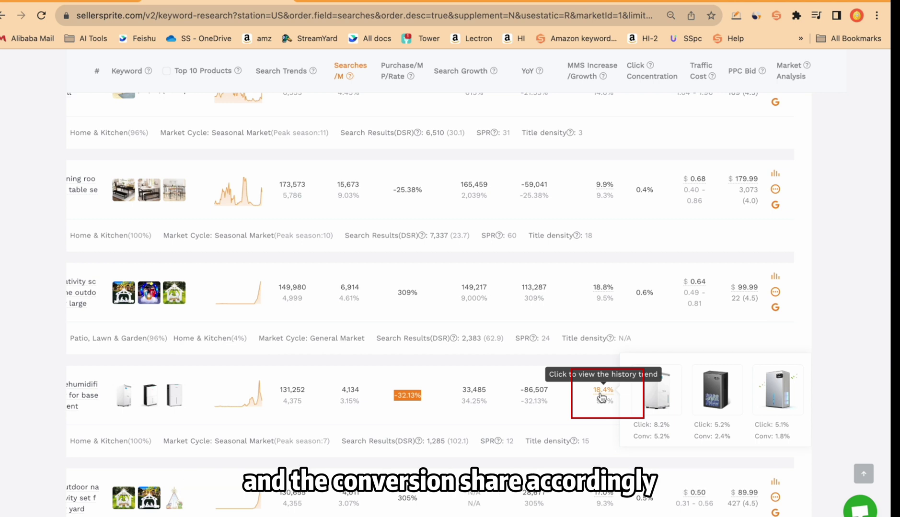
{"action": "scroll", "coordinate": [601, 398], "scroll_direction": "left", "scroll_amount": 1}
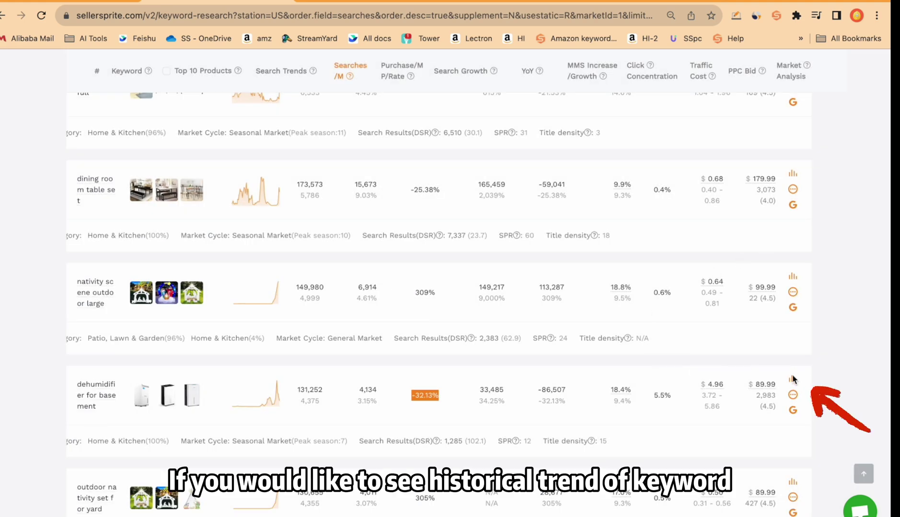
View the search trend, Google Trends and click concentration details for dehumidifier for basement
{"action": "left_click", "coordinate": [792, 379]}
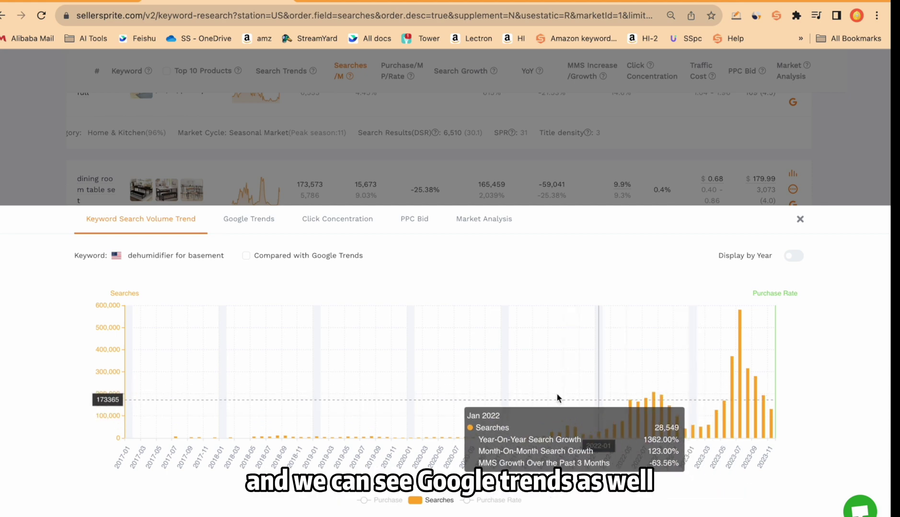
{"action": "left_click", "coordinate": [252, 223]}
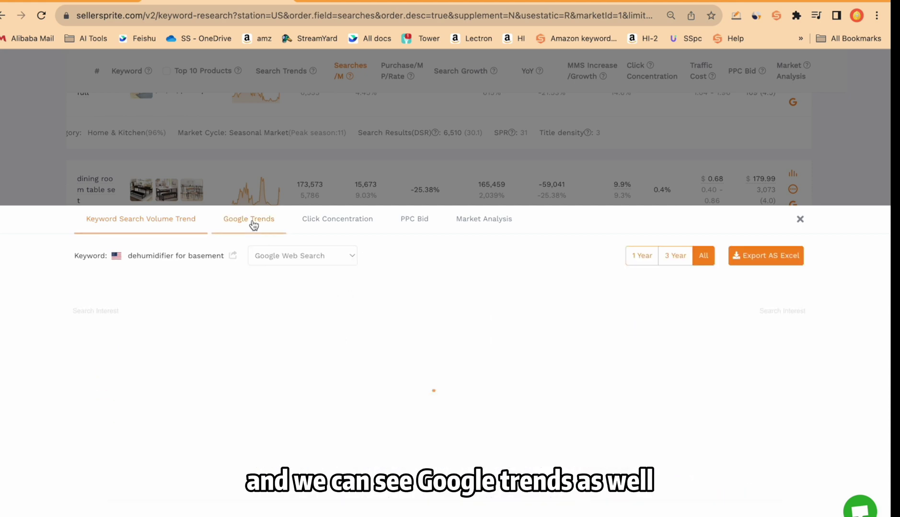
{"action": "left_click", "coordinate": [330, 224]}
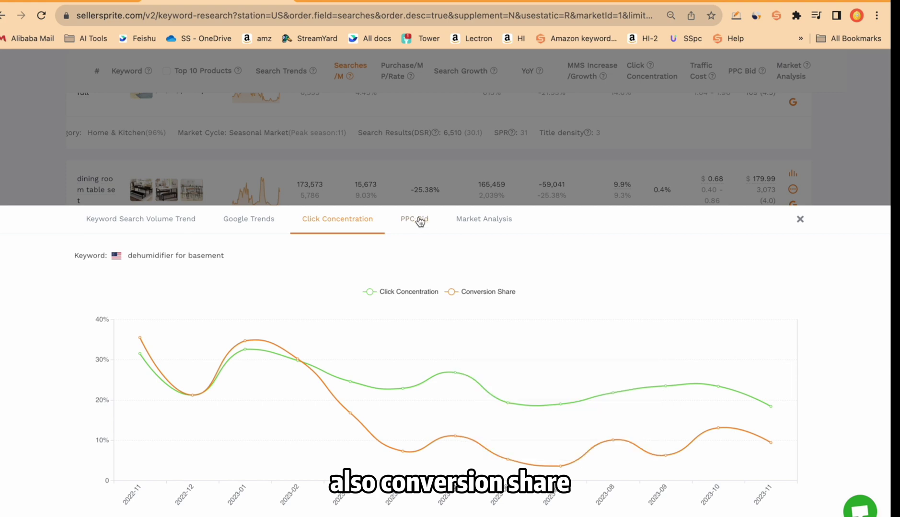
Check the Market Analysis price chart, then close the keyword detail panel
{"action": "left_click", "coordinate": [474, 222]}
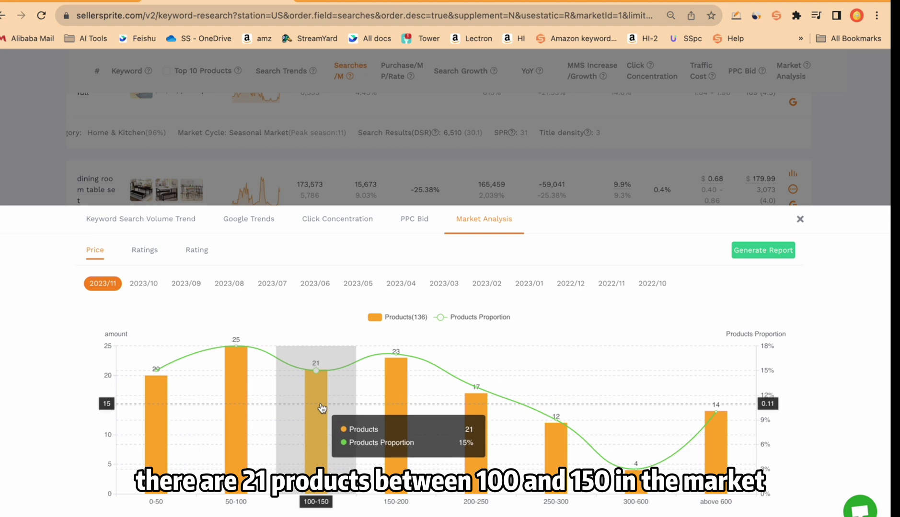
{"action": "left_click", "coordinate": [800, 221]}
{"action": "mouse_move", "coordinate": [793, 396]}
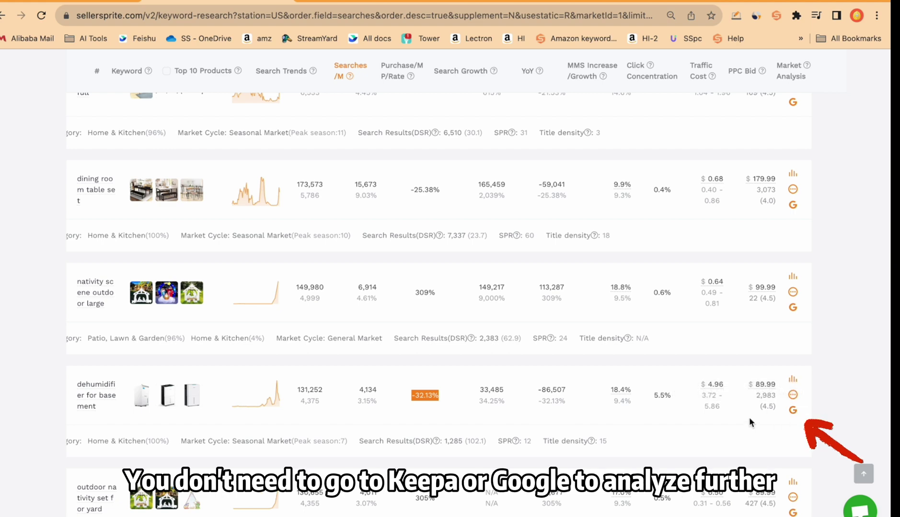
Chart uggs boots for women against bed frame full in Keyword Comparison
{"action": "scroll", "coordinate": [749, 418], "scroll_direction": "left", "scroll_amount": 1}
{"action": "scroll", "coordinate": [749, 417], "scroll_direction": "left", "scroll_amount": 1}
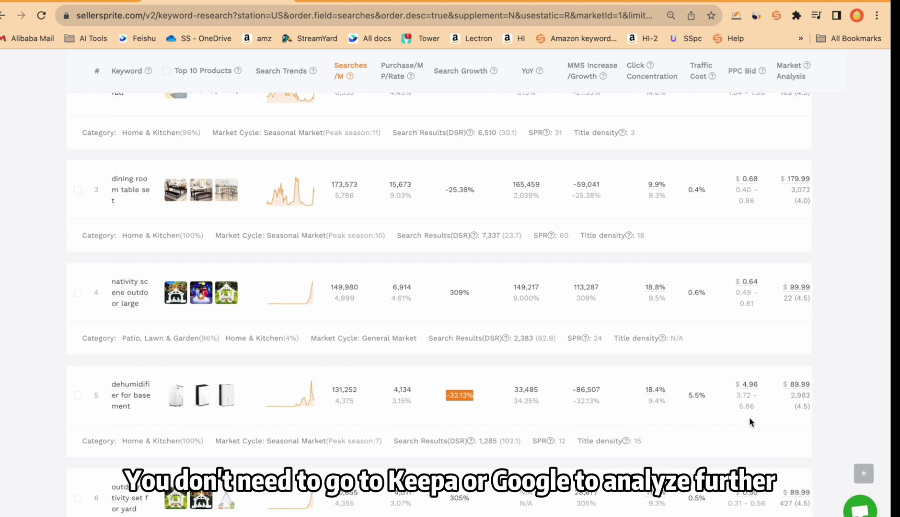
{"action": "scroll", "coordinate": [509, 399], "scroll_direction": "up", "scroll_amount": 5}
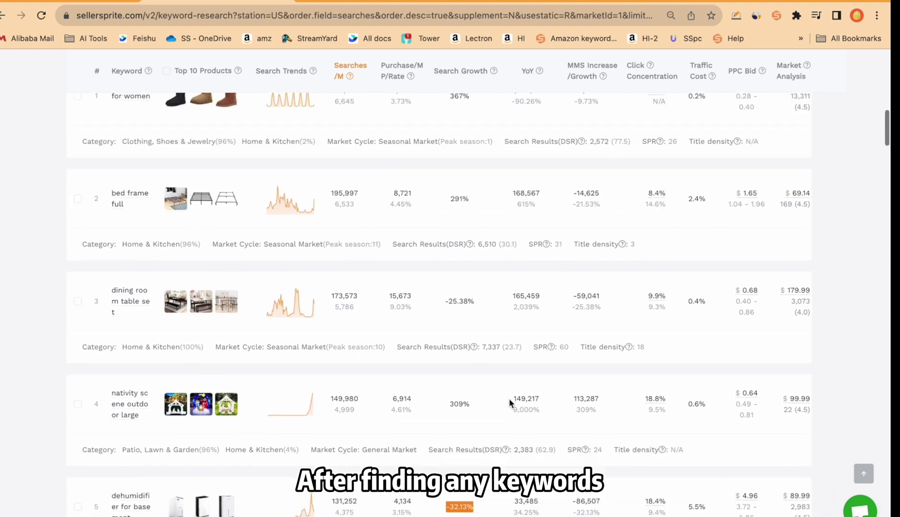
{"action": "scroll", "coordinate": [509, 398], "scroll_direction": "up", "scroll_amount": 2}
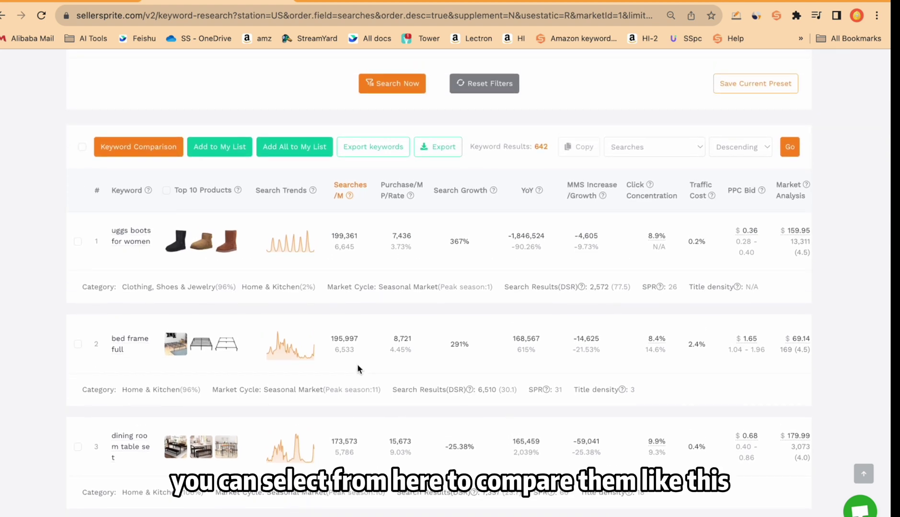
{"action": "left_click", "coordinate": [77, 344]}
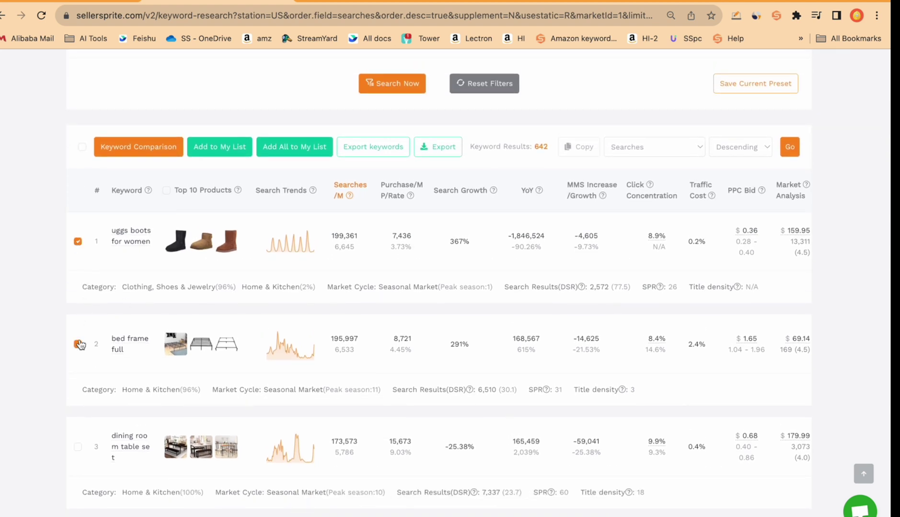
{"action": "left_click", "coordinate": [141, 149]}
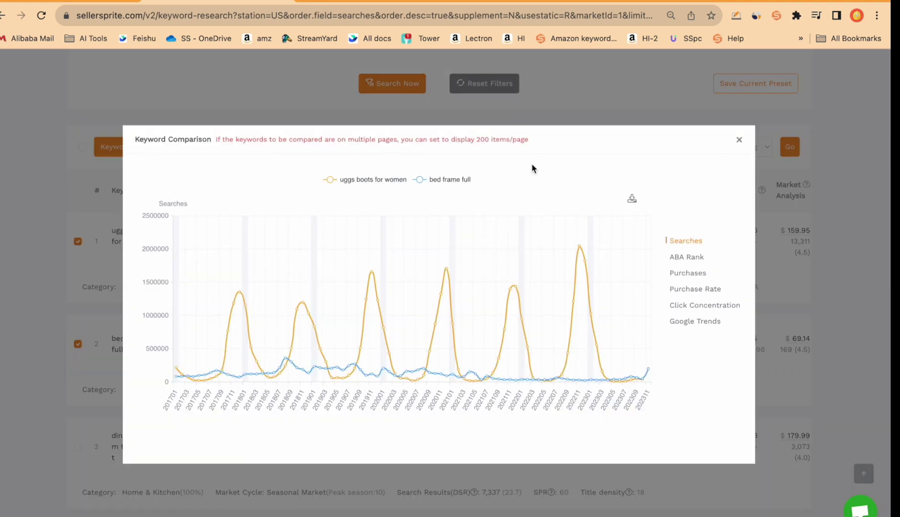
Close the chart and switch the selection to bed frame full and dining room table set
{"action": "left_click", "coordinate": [739, 140]}
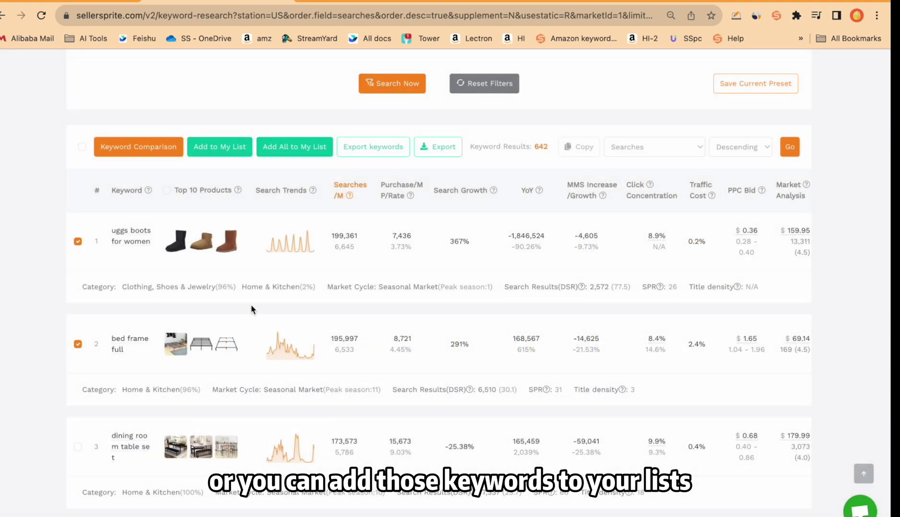
{"action": "left_click", "coordinate": [78, 241]}
{"action": "left_click", "coordinate": [78, 447]}
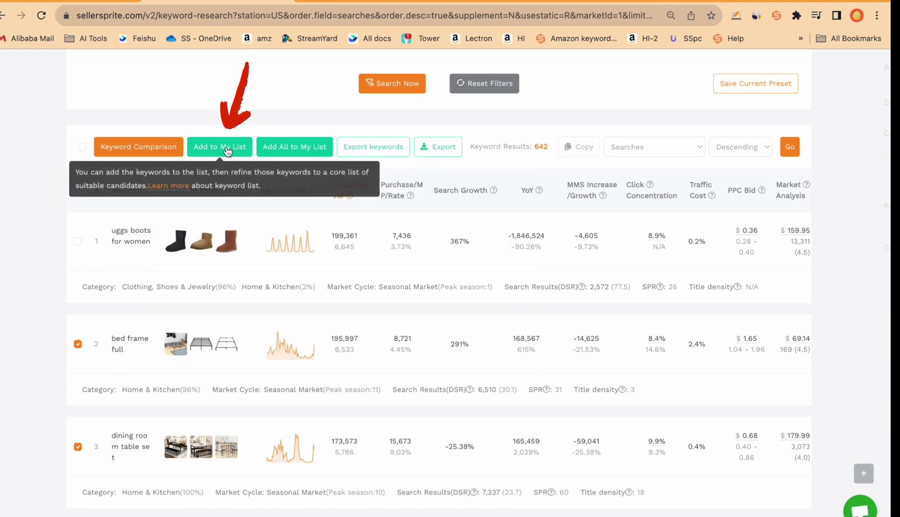
Create a keyword list named New-2 and add bed frame full and dining room table set to it
{"action": "left_click", "coordinate": [230, 150]}
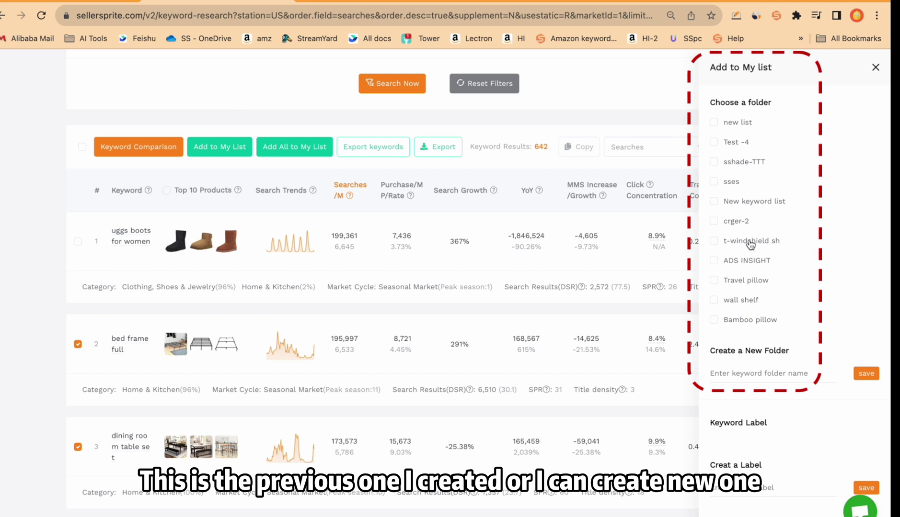
{"action": "left_click", "coordinate": [746, 373]}
{"action": "type", "text": "New-2"}
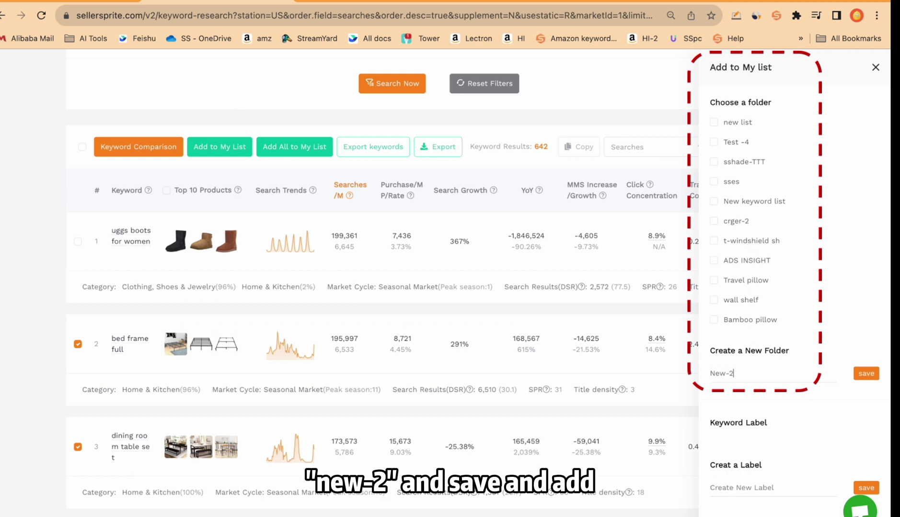
{"action": "left_click", "coordinate": [867, 374]}
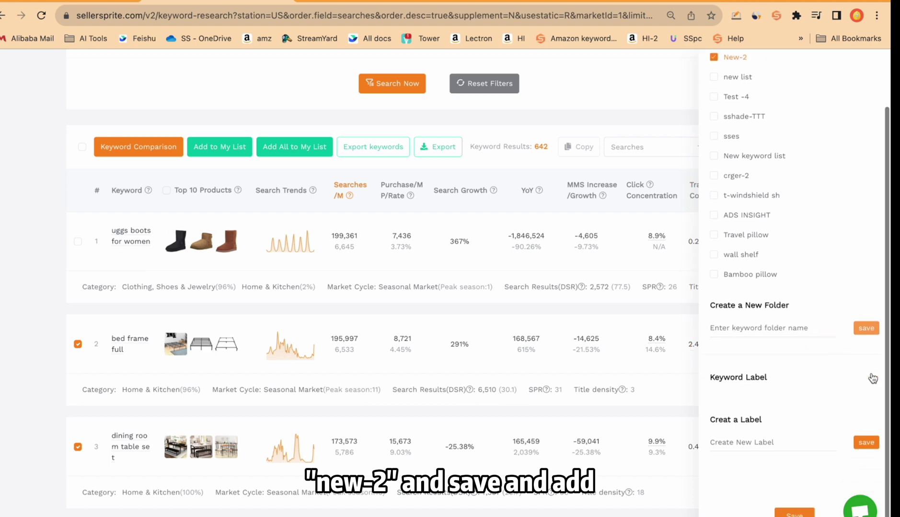
{"action": "left_click", "coordinate": [801, 511]}
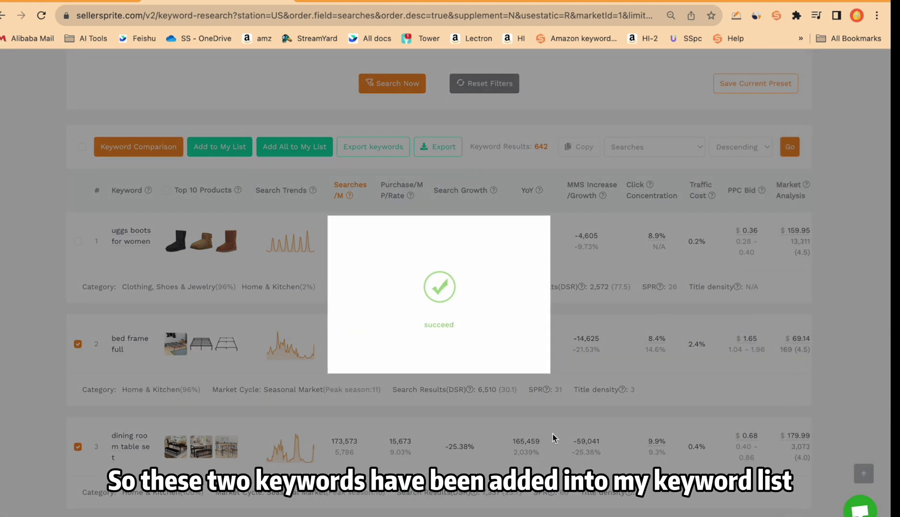
{"action": "scroll", "coordinate": [396, 380], "scroll_direction": "down", "scroll_amount": 1}
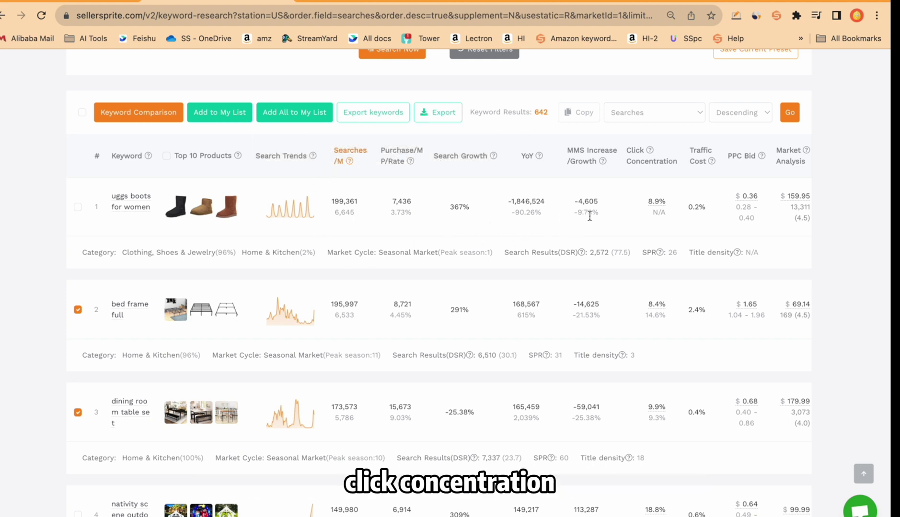
Export the checked keywords from the results list
{"action": "mouse_move", "coordinate": [656, 203]}
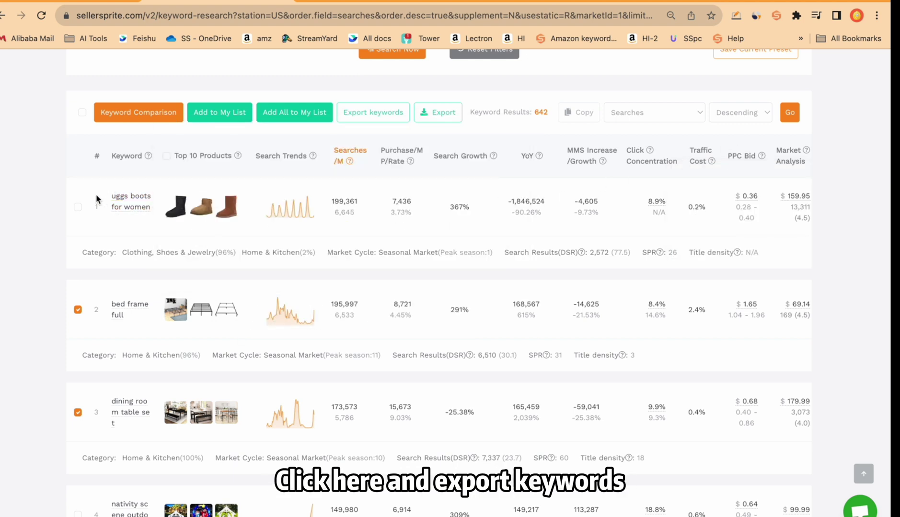
{"action": "left_click", "coordinate": [373, 116]}
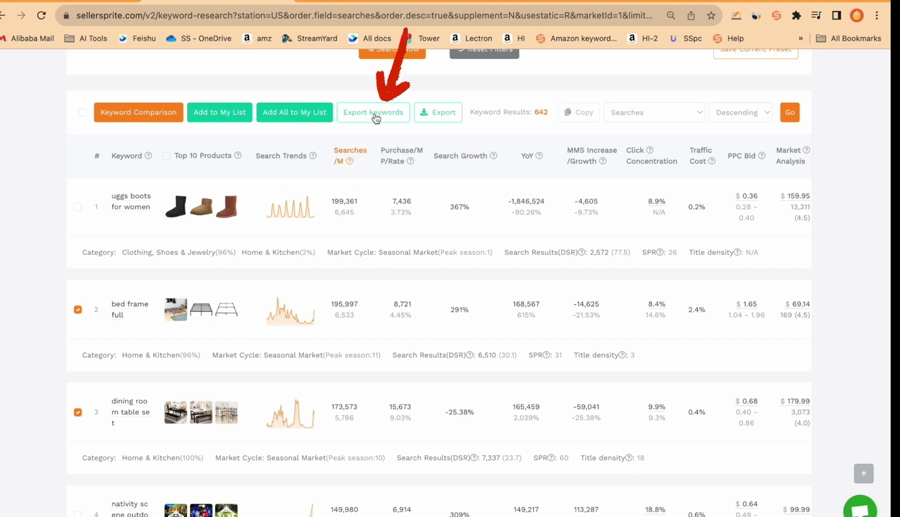
{"action": "scroll", "coordinate": [527, 139], "scroll_direction": "up", "scroll_amount": 1}
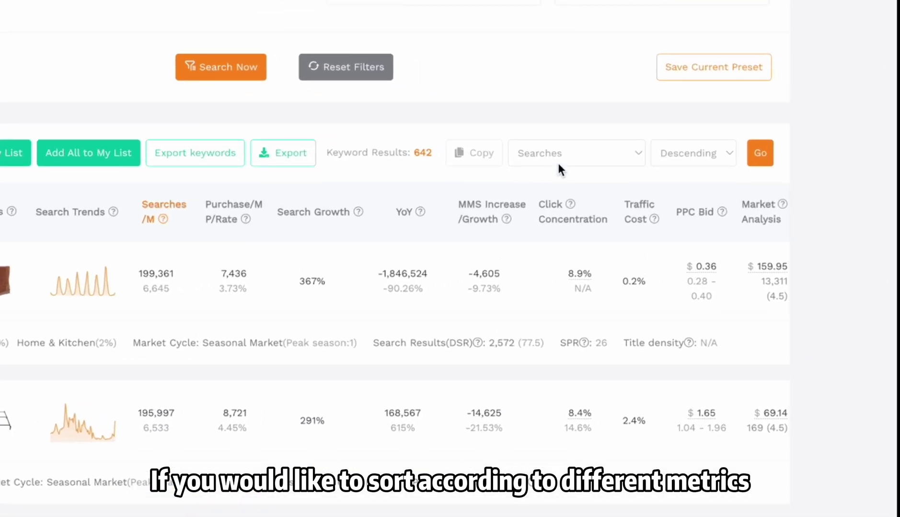
Sort the 642 keyword results by Click Concentration in descending order
{"action": "left_click", "coordinate": [654, 165]}
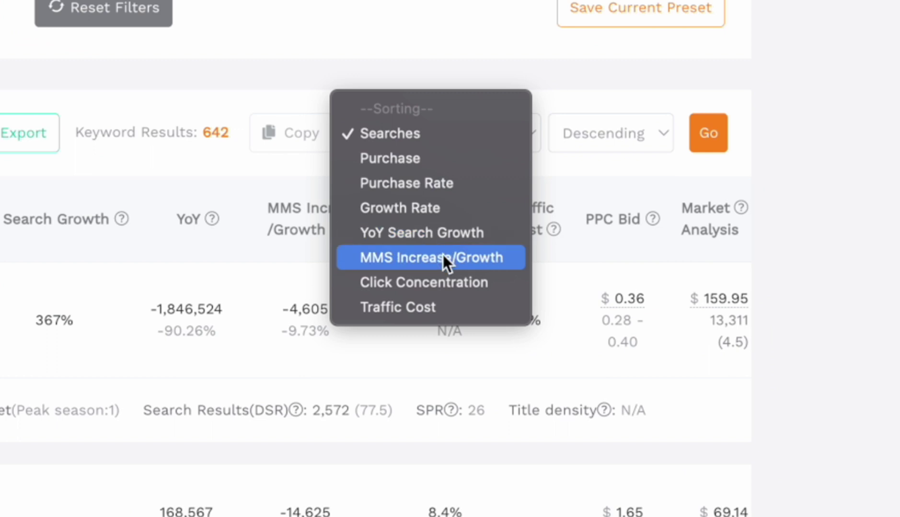
{"action": "left_click", "coordinate": [447, 282]}
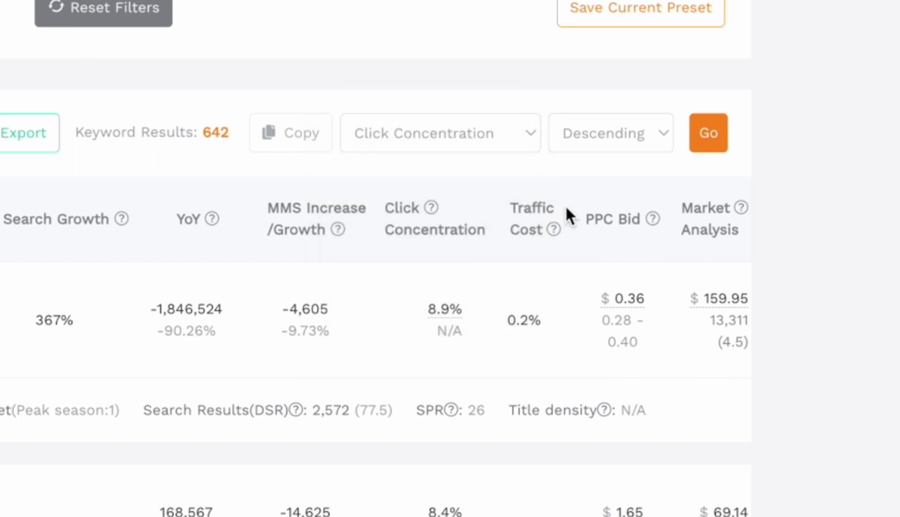
{"action": "left_click", "coordinate": [613, 139]}
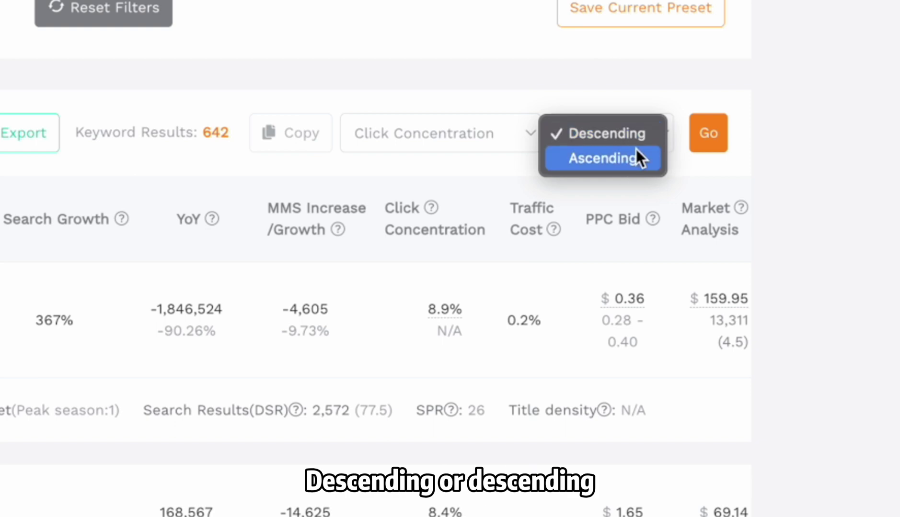
{"action": "left_click", "coordinate": [716, 132]}
{"action": "scroll", "coordinate": [300, 322], "scroll_direction": "up", "scroll_amount": 2}
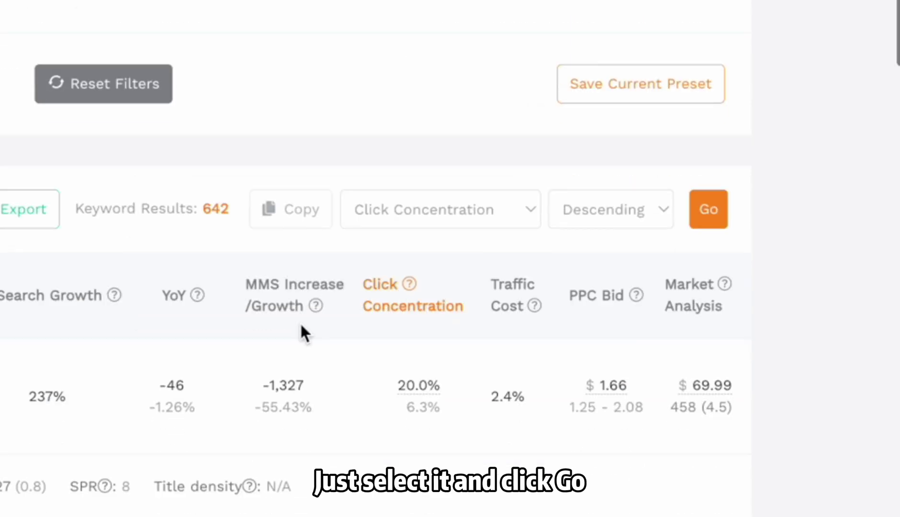
{"action": "scroll", "coordinate": [300, 325], "scroll_direction": "down", "scroll_amount": 2}
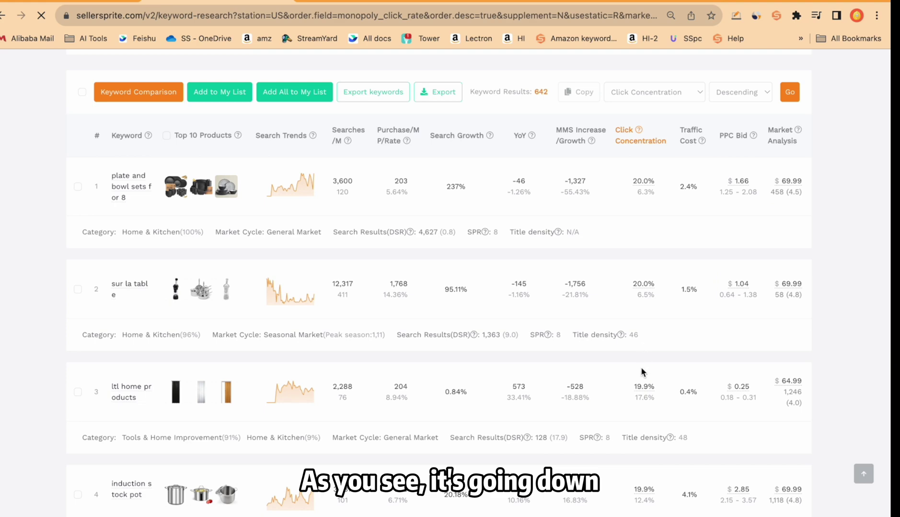
{"action": "scroll", "coordinate": [641, 367], "scroll_direction": "up", "scroll_amount": 10}
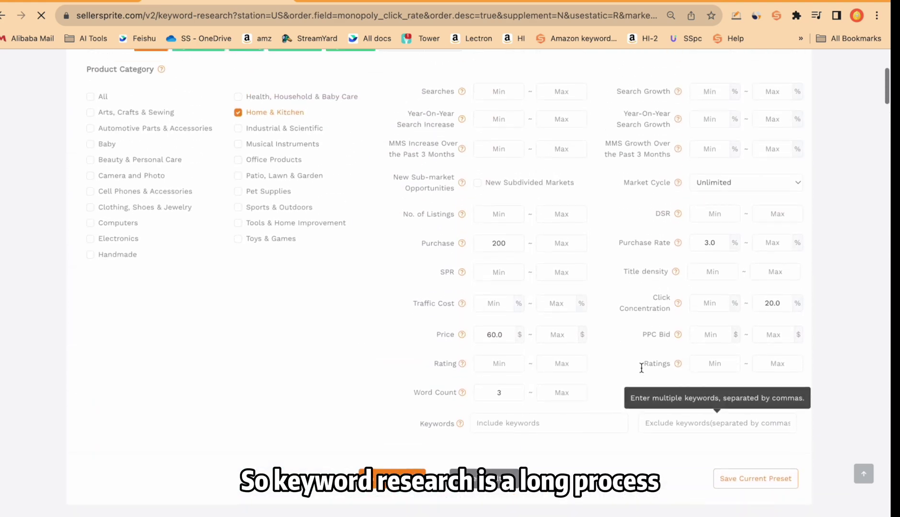
{"action": "scroll", "coordinate": [640, 367], "scroll_direction": "up", "scroll_amount": 5}
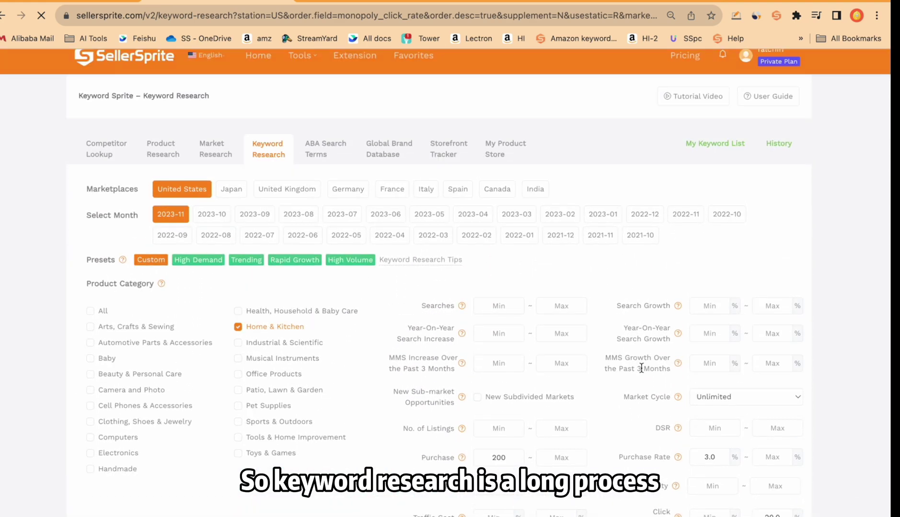
{"action": "scroll", "coordinate": [640, 367], "scroll_direction": "down", "scroll_amount": 3}
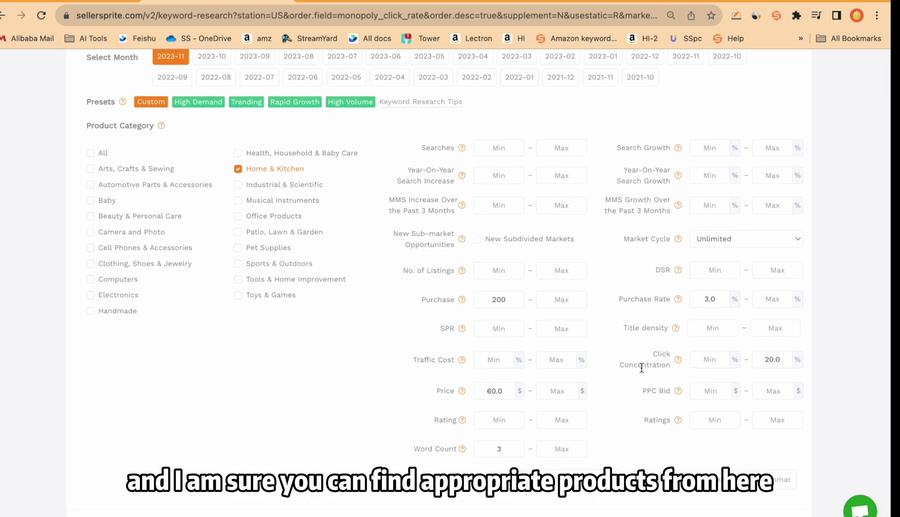
{"action": "scroll", "coordinate": [641, 367], "scroll_direction": "down", "scroll_amount": 3}
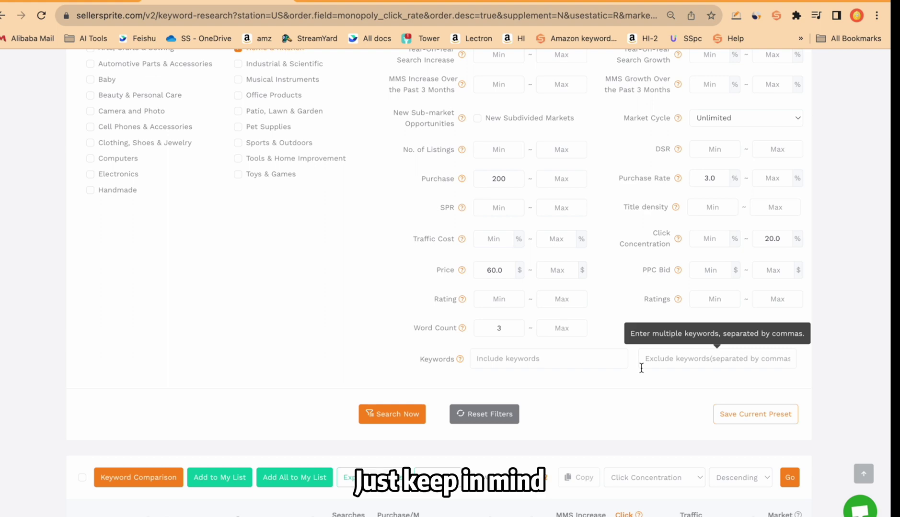
{"action": "scroll", "coordinate": [641, 368], "scroll_direction": "up", "scroll_amount": 5}
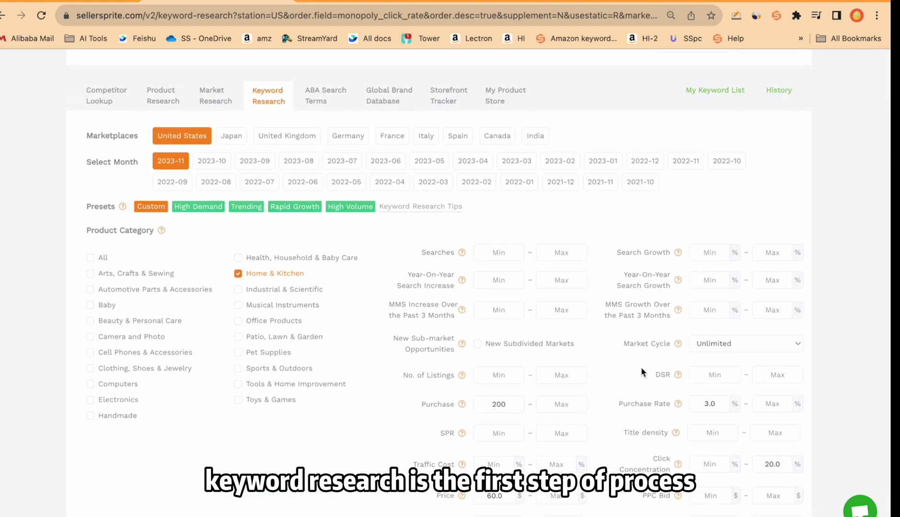